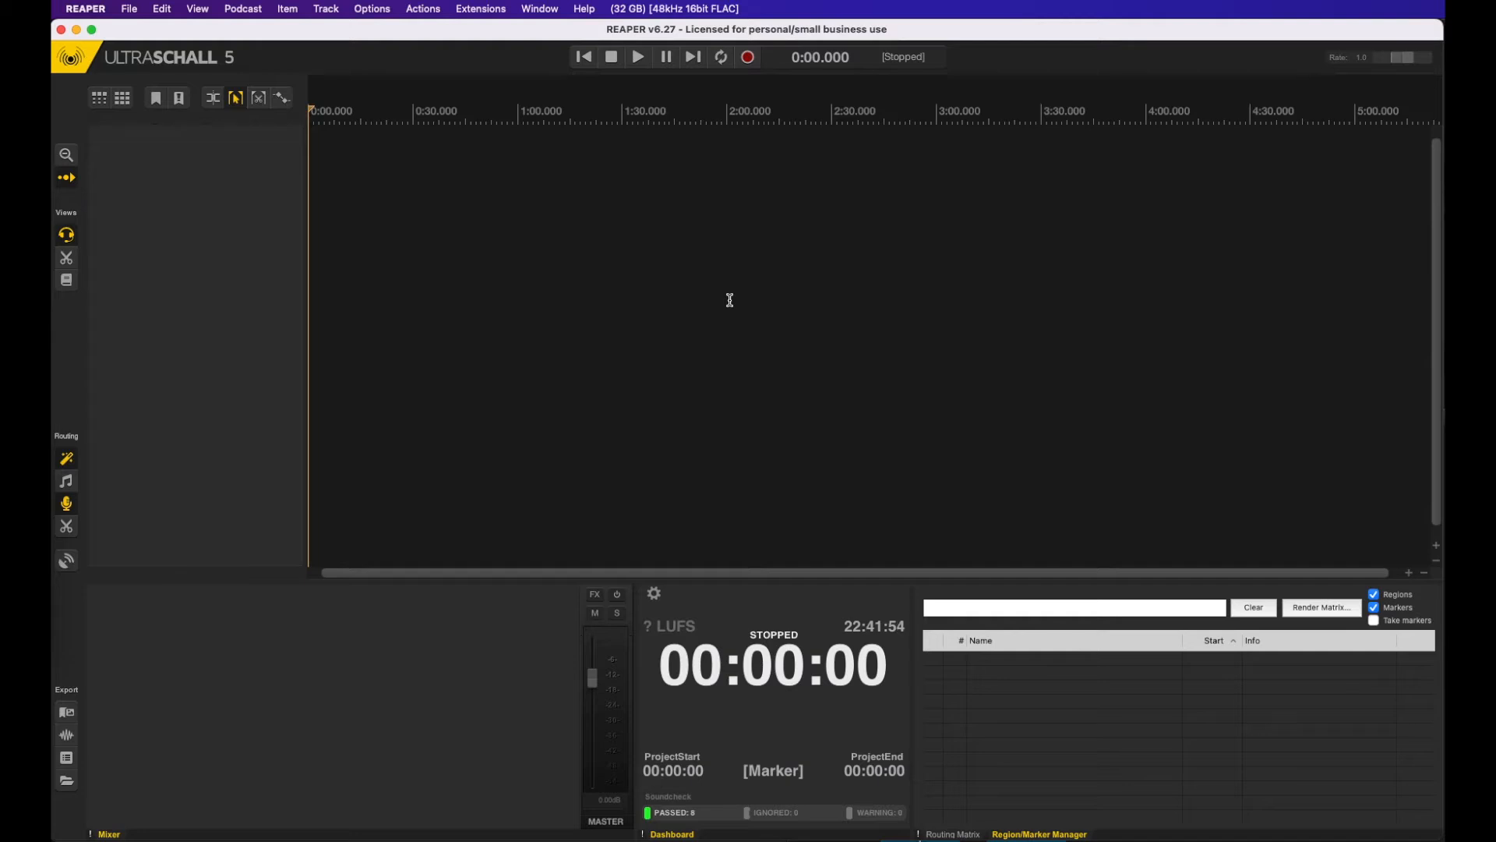
Step: Save the project as Sample Project in the 07 Projekt anlegen folder, with its own subdirectory
{"action": "key", "text": "super+s"}
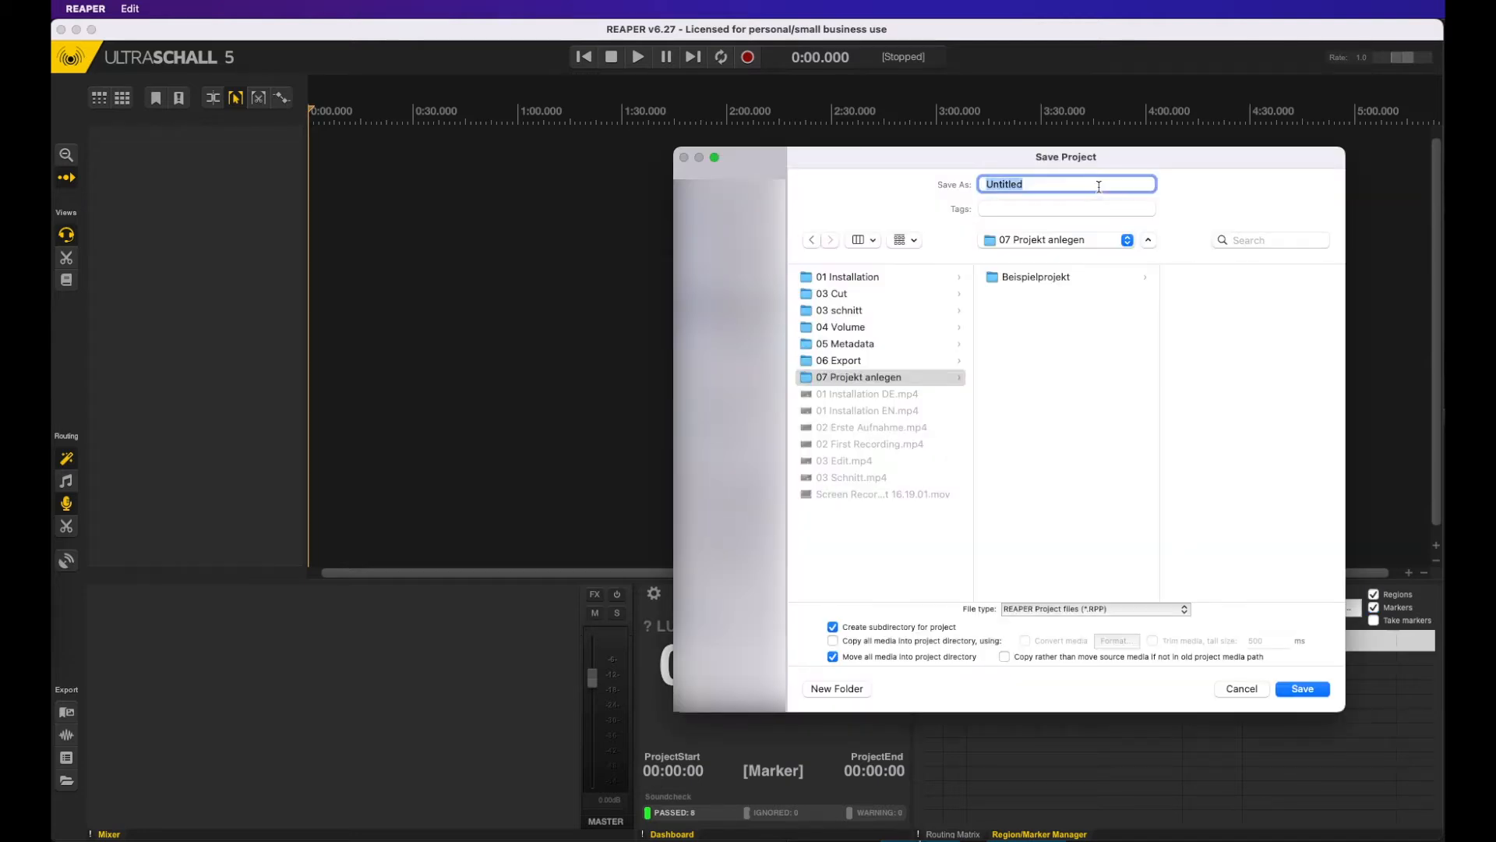
{"action": "type", "text": "Sample Project"}
{"action": "left_click", "coordinate": [1308, 690]}
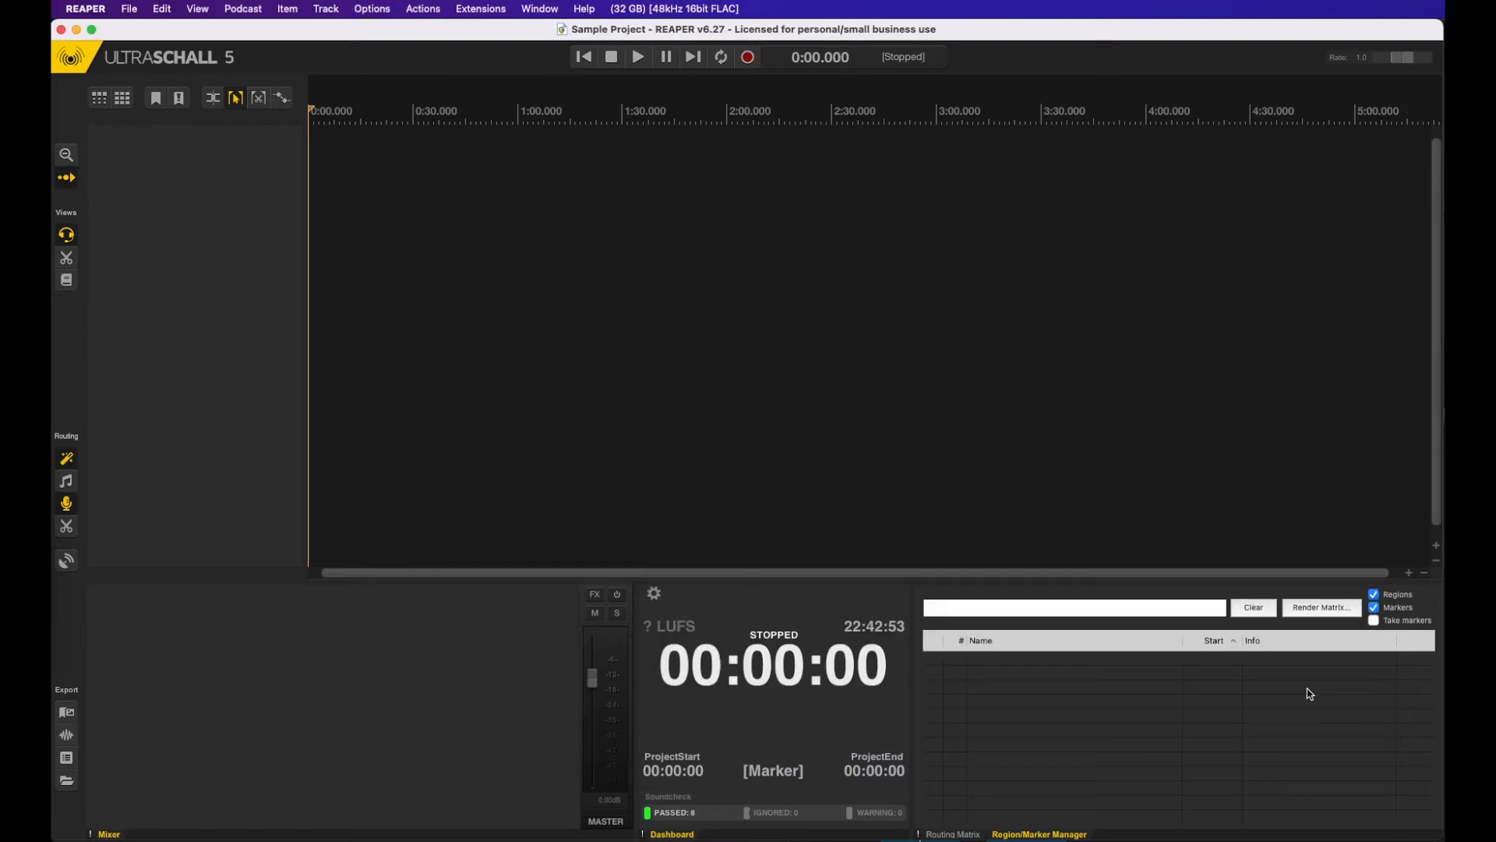
Step: Add two audio tracks to the project and name the first one after the speaker
{"action": "double_click", "coordinate": [237, 155]}
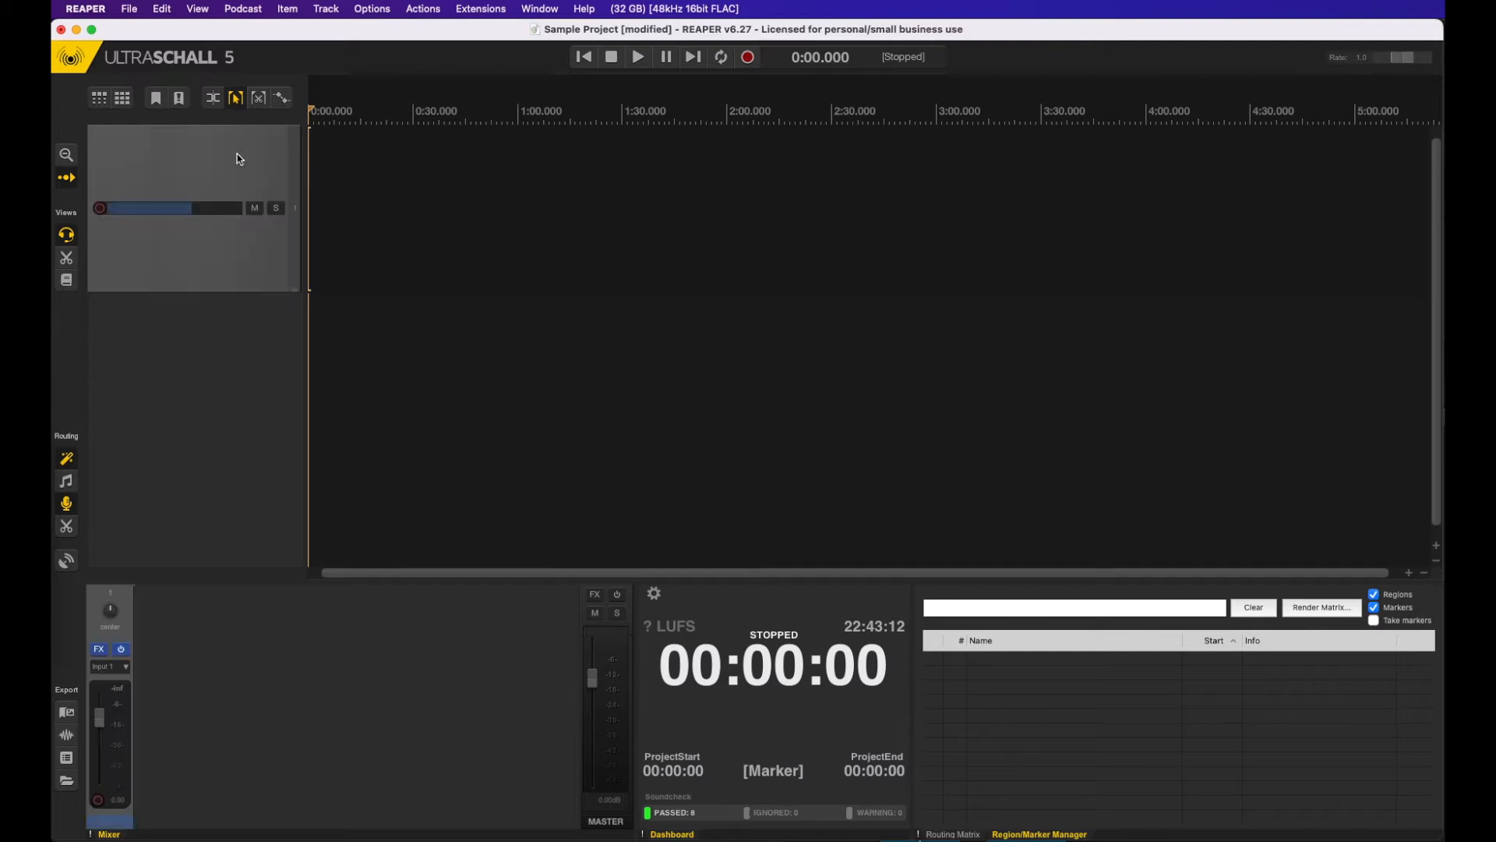
{"action": "double_click", "coordinate": [199, 369]}
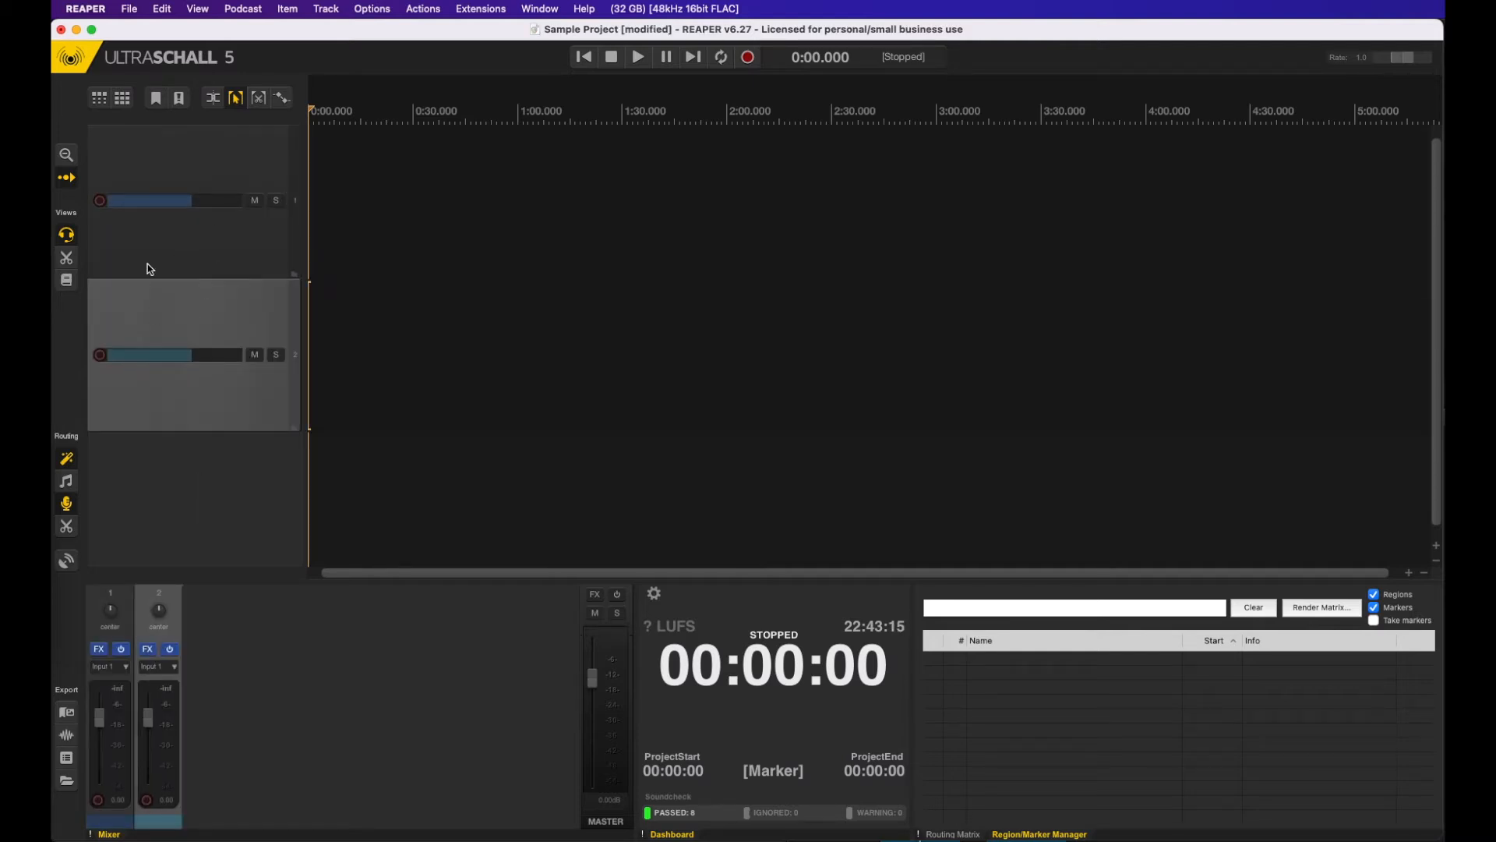
{"action": "left_click", "coordinate": [162, 215]}
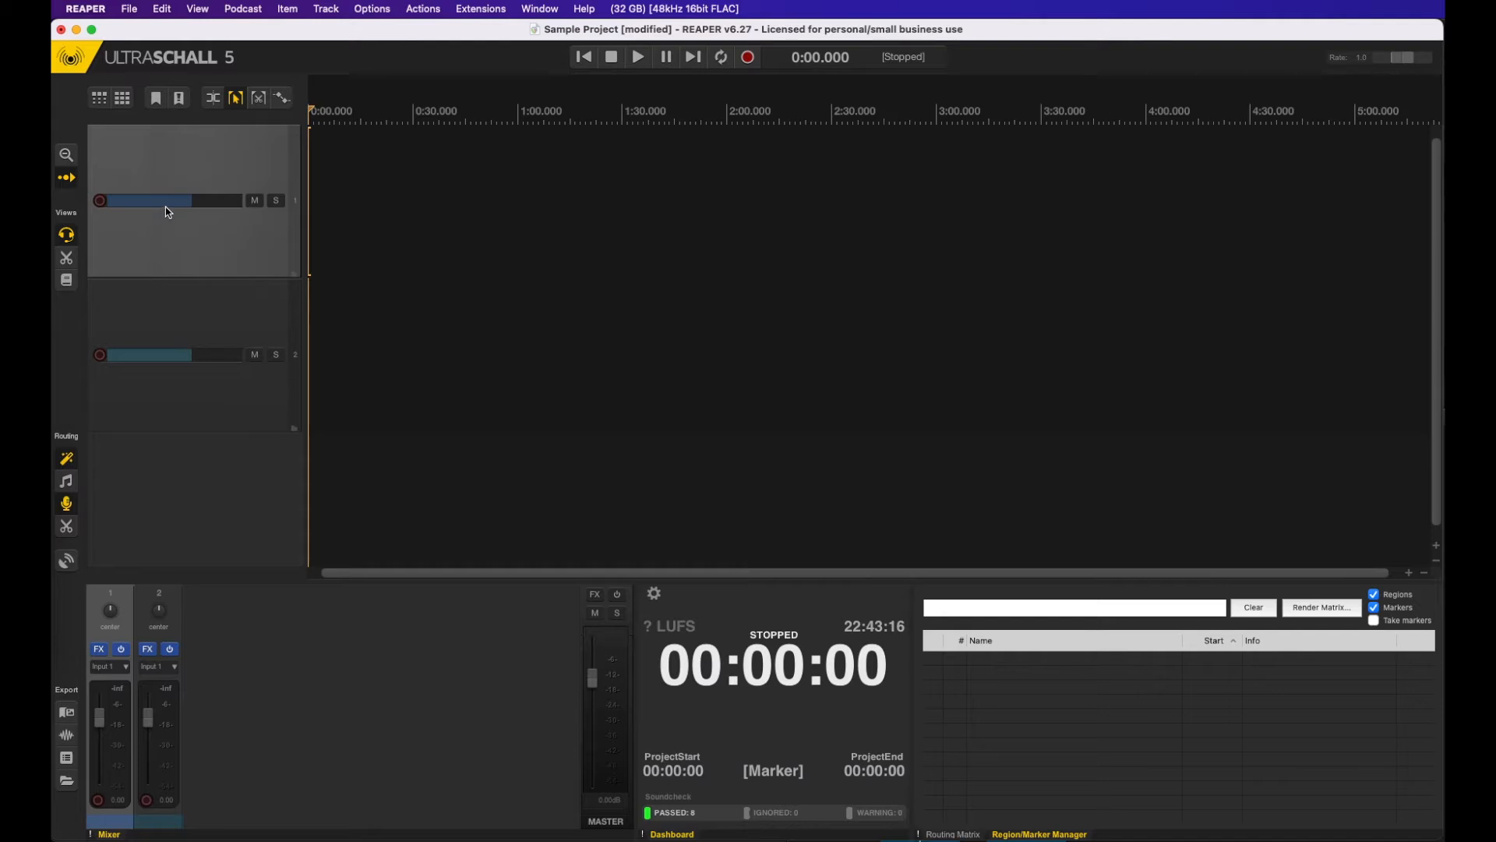
{"action": "double_click", "coordinate": [171, 204]}
{"action": "type", "text": "Jora"}
{"action": "key", "text": "Return"}
Step: Name the second track with the speaker's name followed by 2
{"action": "double_click", "coordinate": [168, 357]}
{"action": "type", "text": "Johann"}
{"action": "key", "text": "BackSpace"}
{"action": "key", "text": "BackSpace"}
{"action": "key", "text": "BackSpace"}
{"action": "key", "text": "BackSpace"}
{"action": "key", "text": "BackSpace"}
{"action": "type", "text": "oram 2"}
{"action": "key", "text": "Return"}
Step: Arm both voice tracks for recording, auto-assign their inputs and close the Soundcheck dialog
{"action": "left_click", "coordinate": [100, 200]}
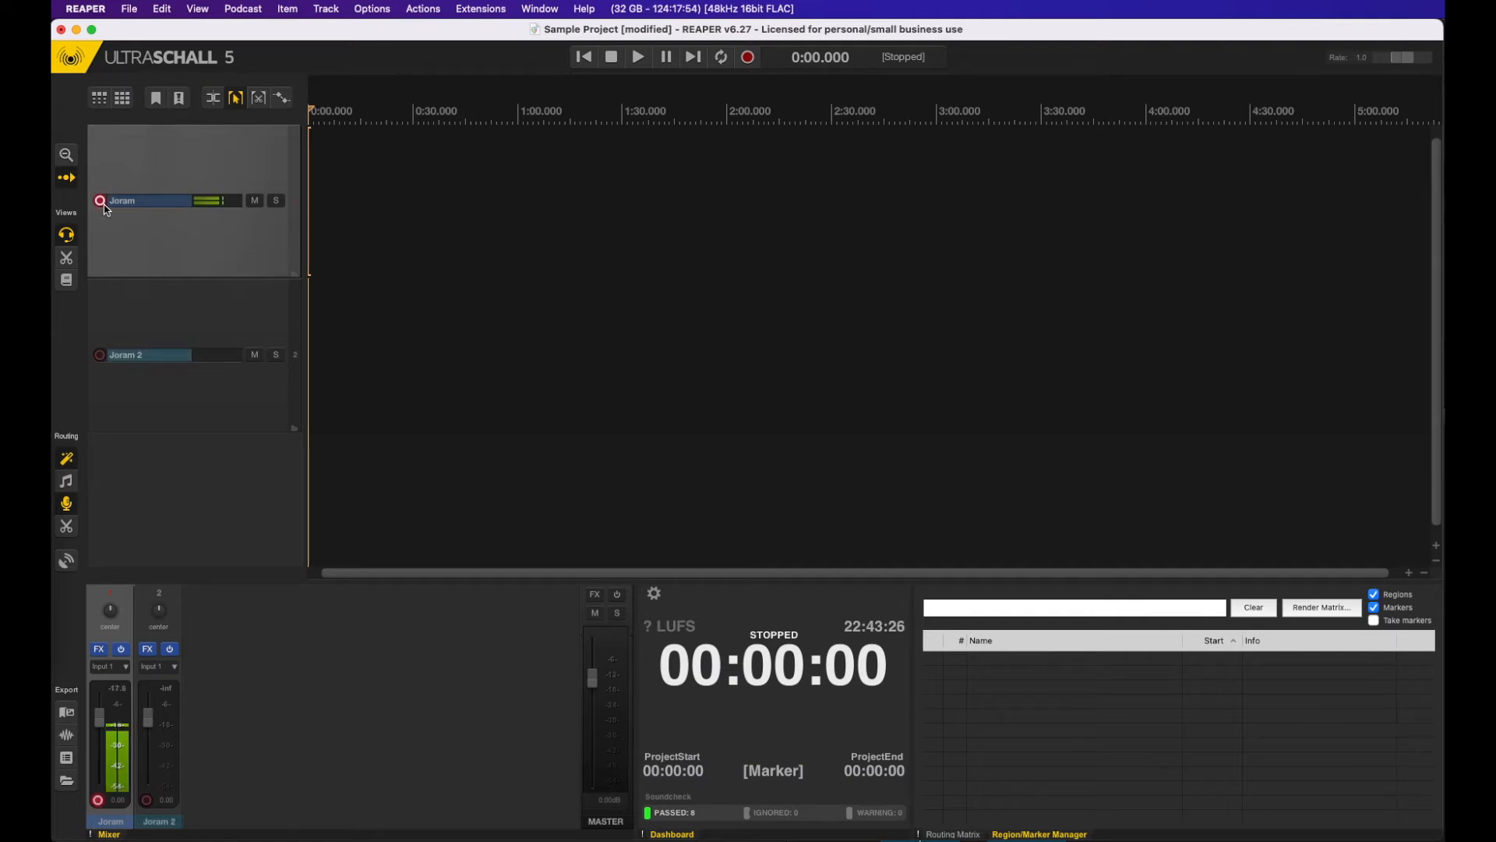
{"action": "left_click", "coordinate": [100, 355]}
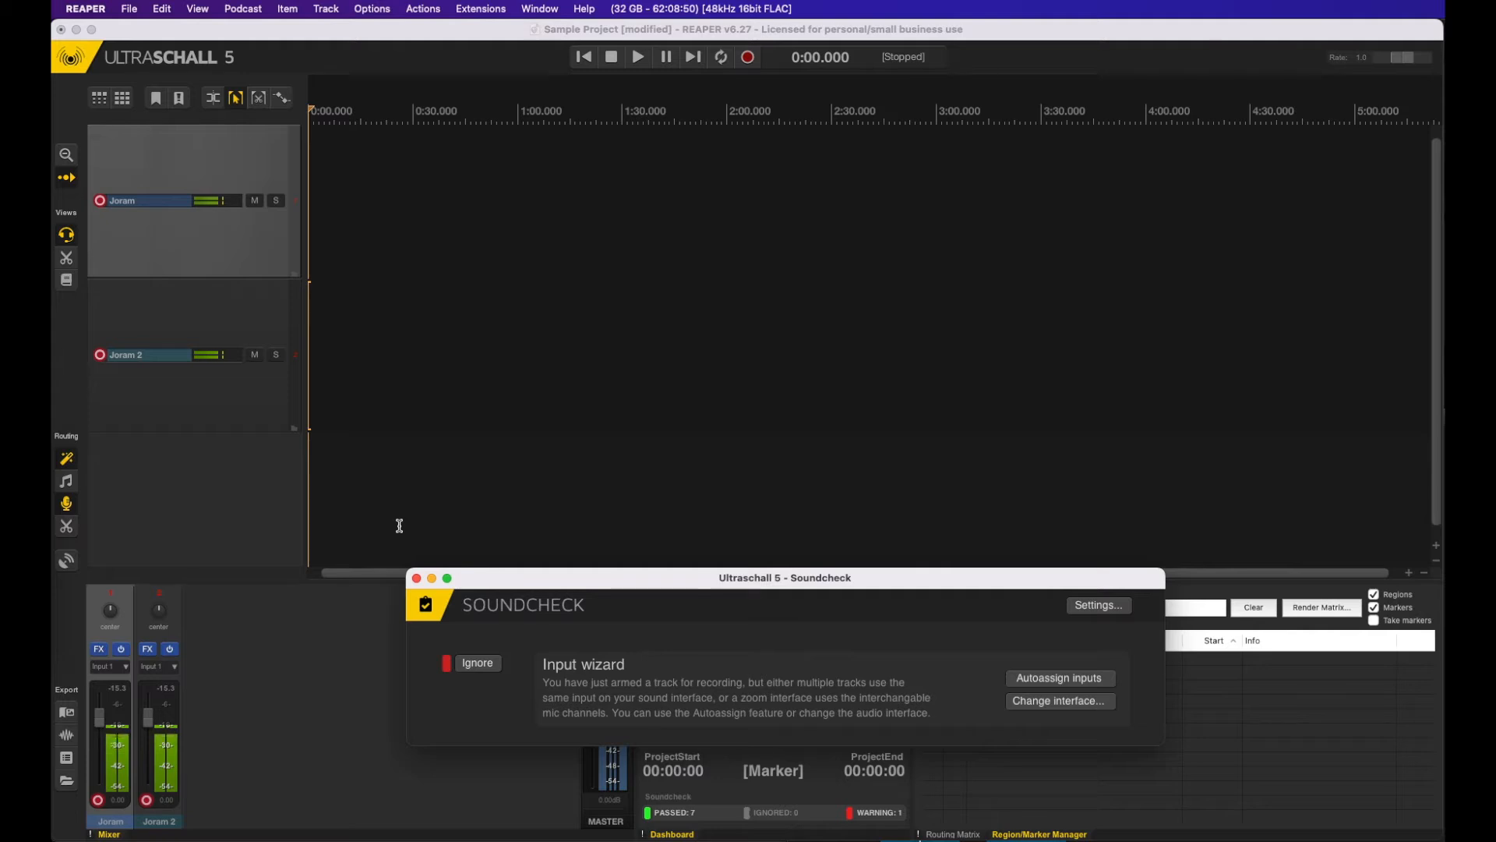
{"action": "left_click", "coordinate": [1038, 676]}
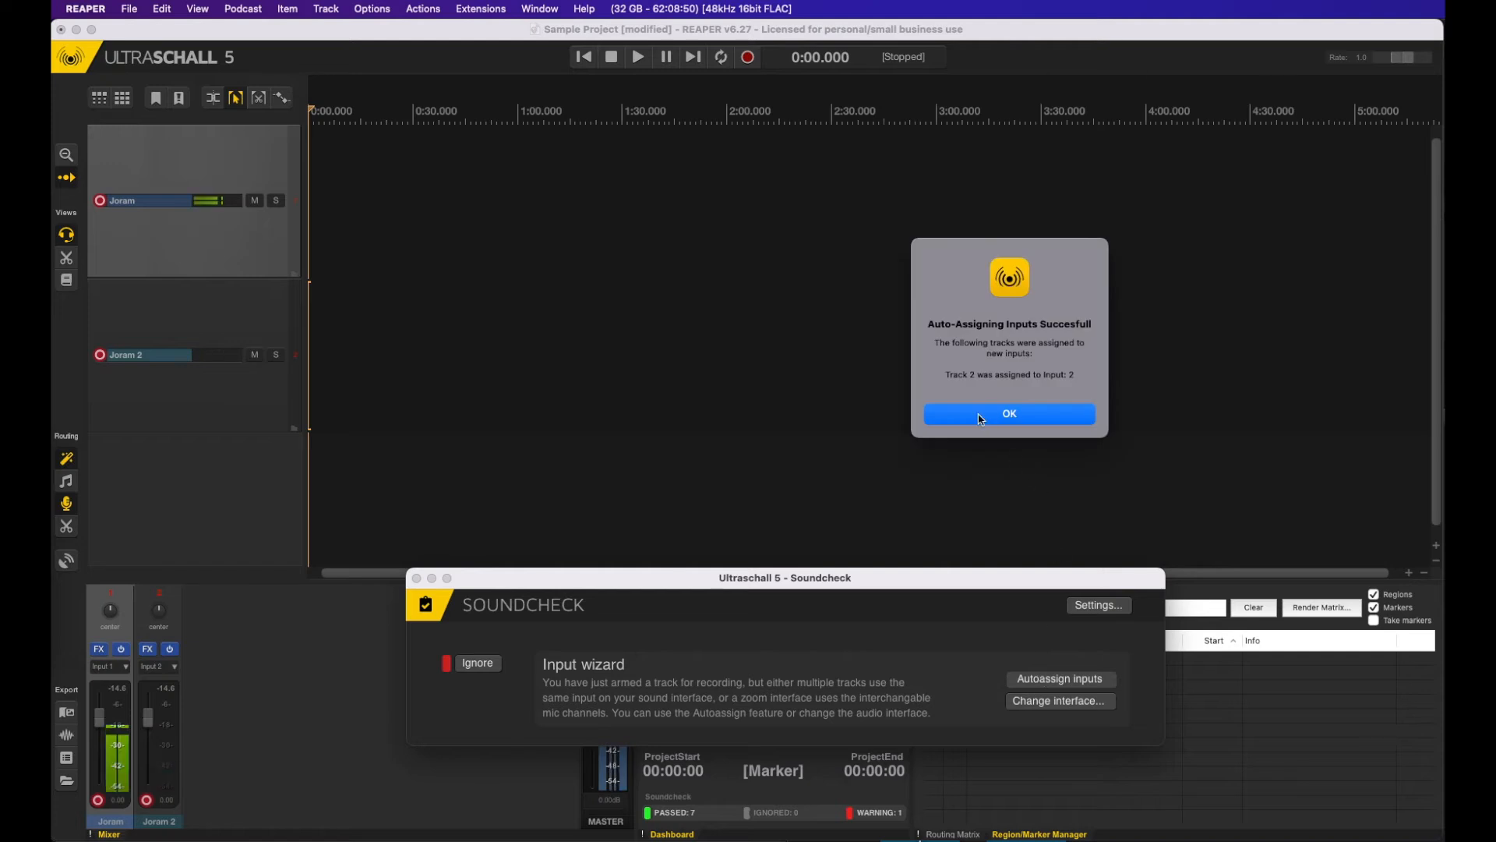
{"action": "left_click", "coordinate": [981, 421]}
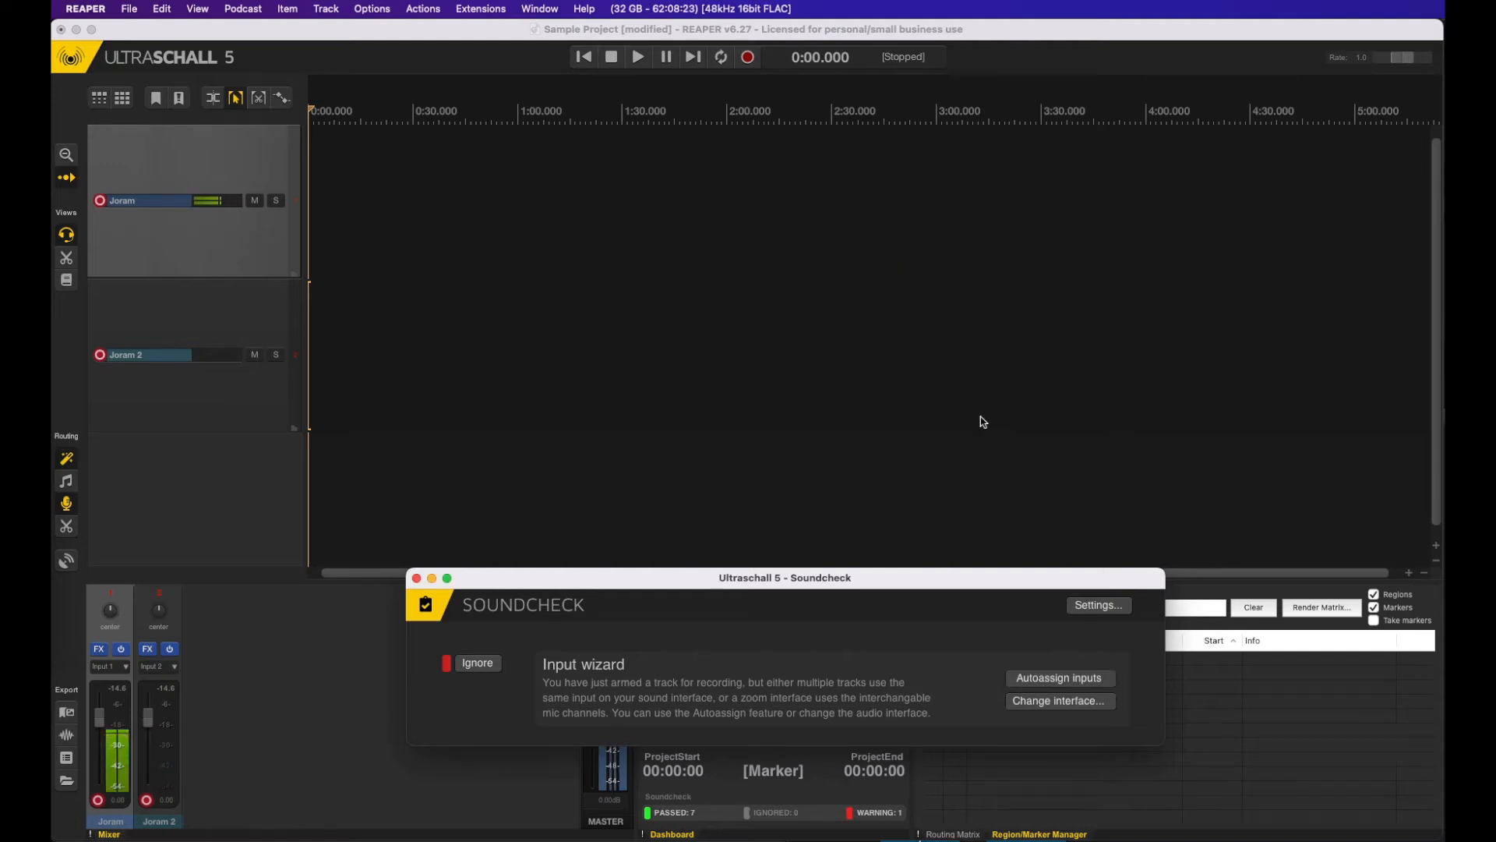
{"action": "left_click", "coordinate": [417, 578]}
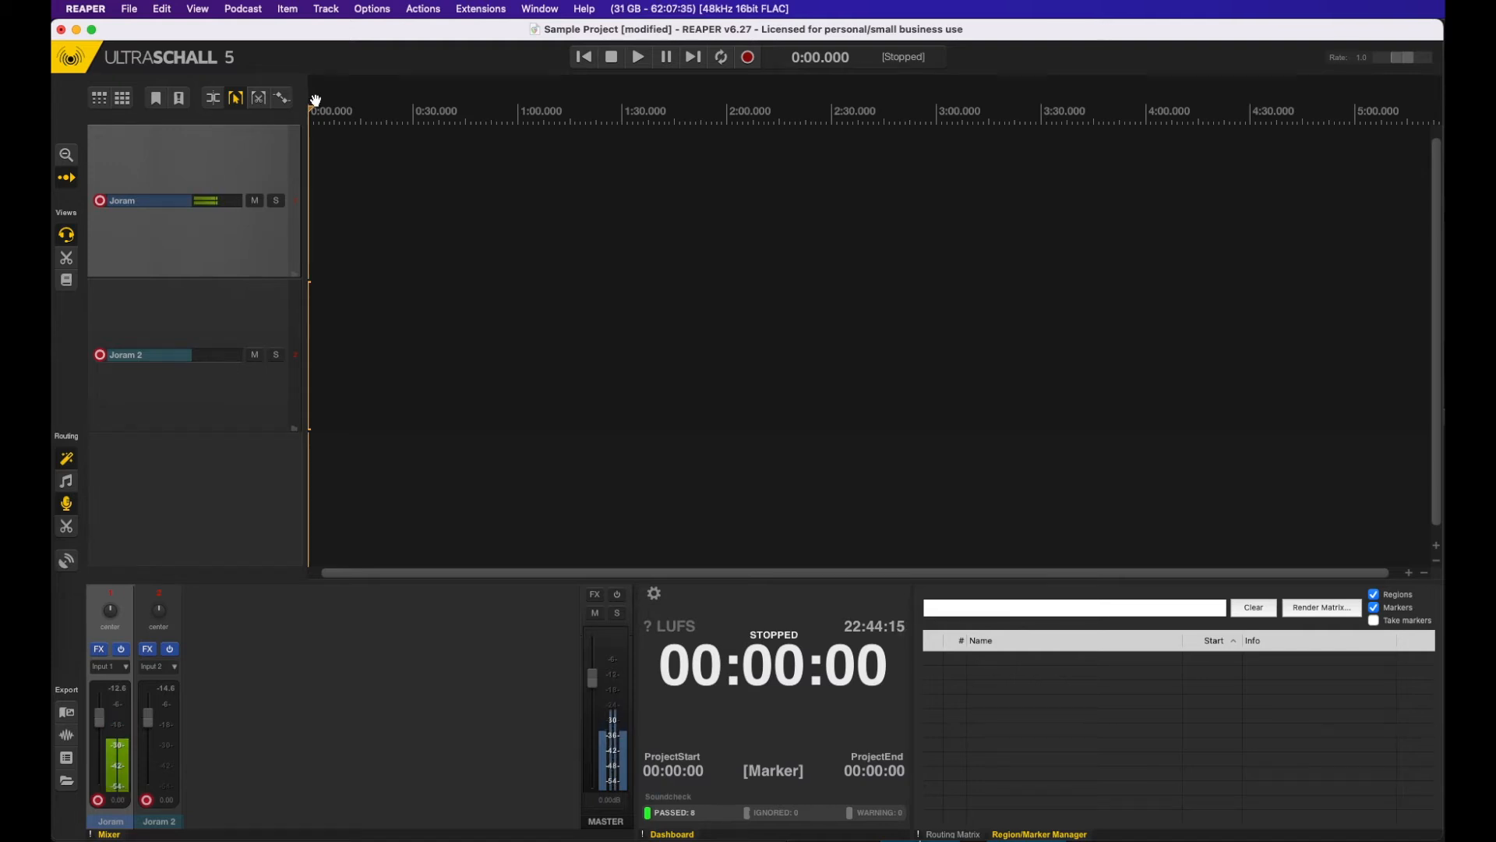
Step: Insert a StudioLink track for remote guests and switch back from the browser to Ultraschall
{"action": "left_click", "coordinate": [244, 11]}
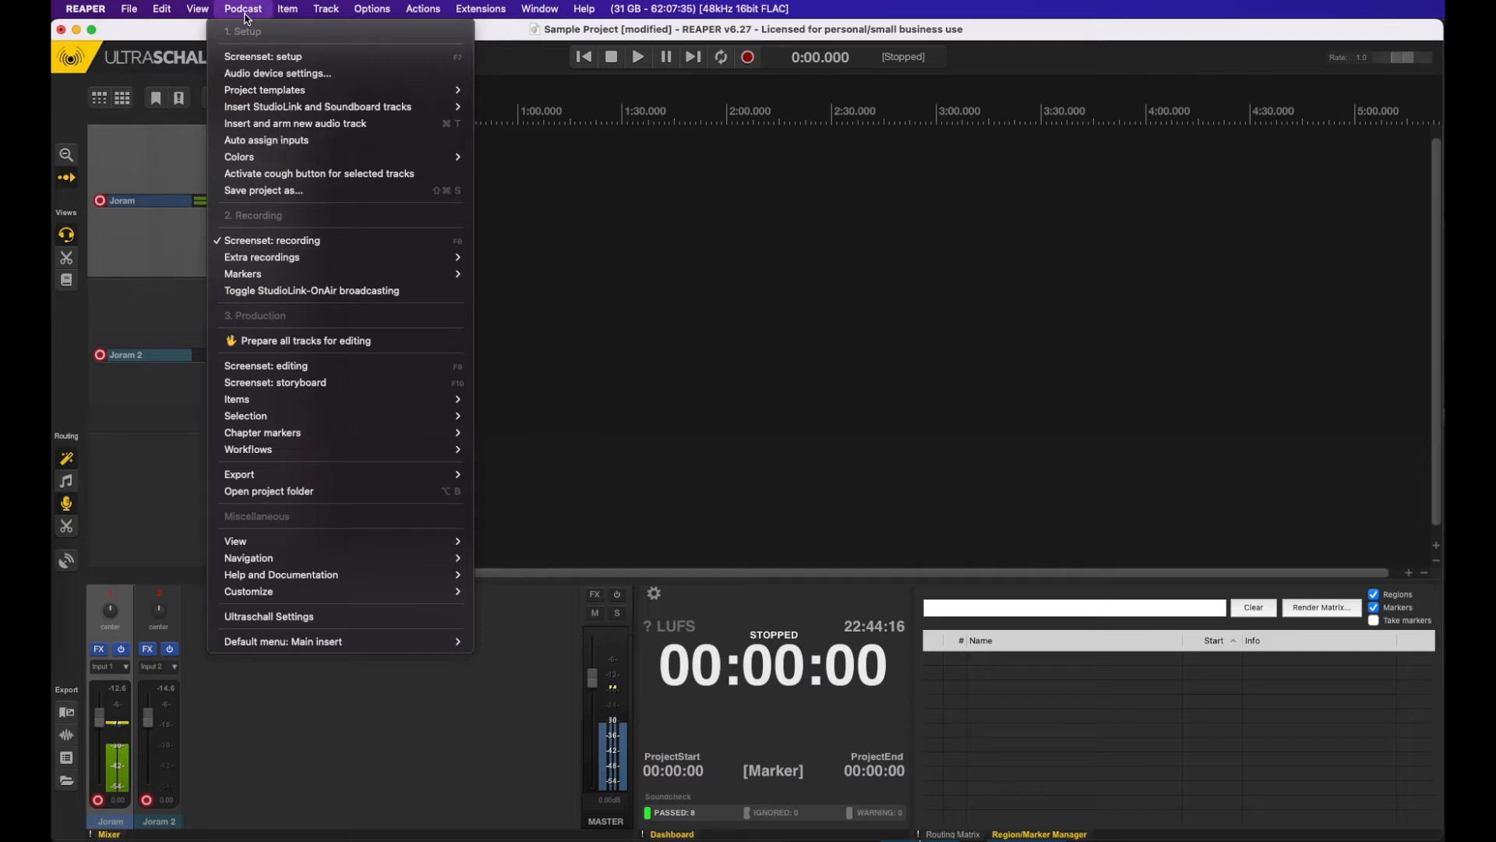
{"action": "mouse_move", "coordinate": [360, 111]}
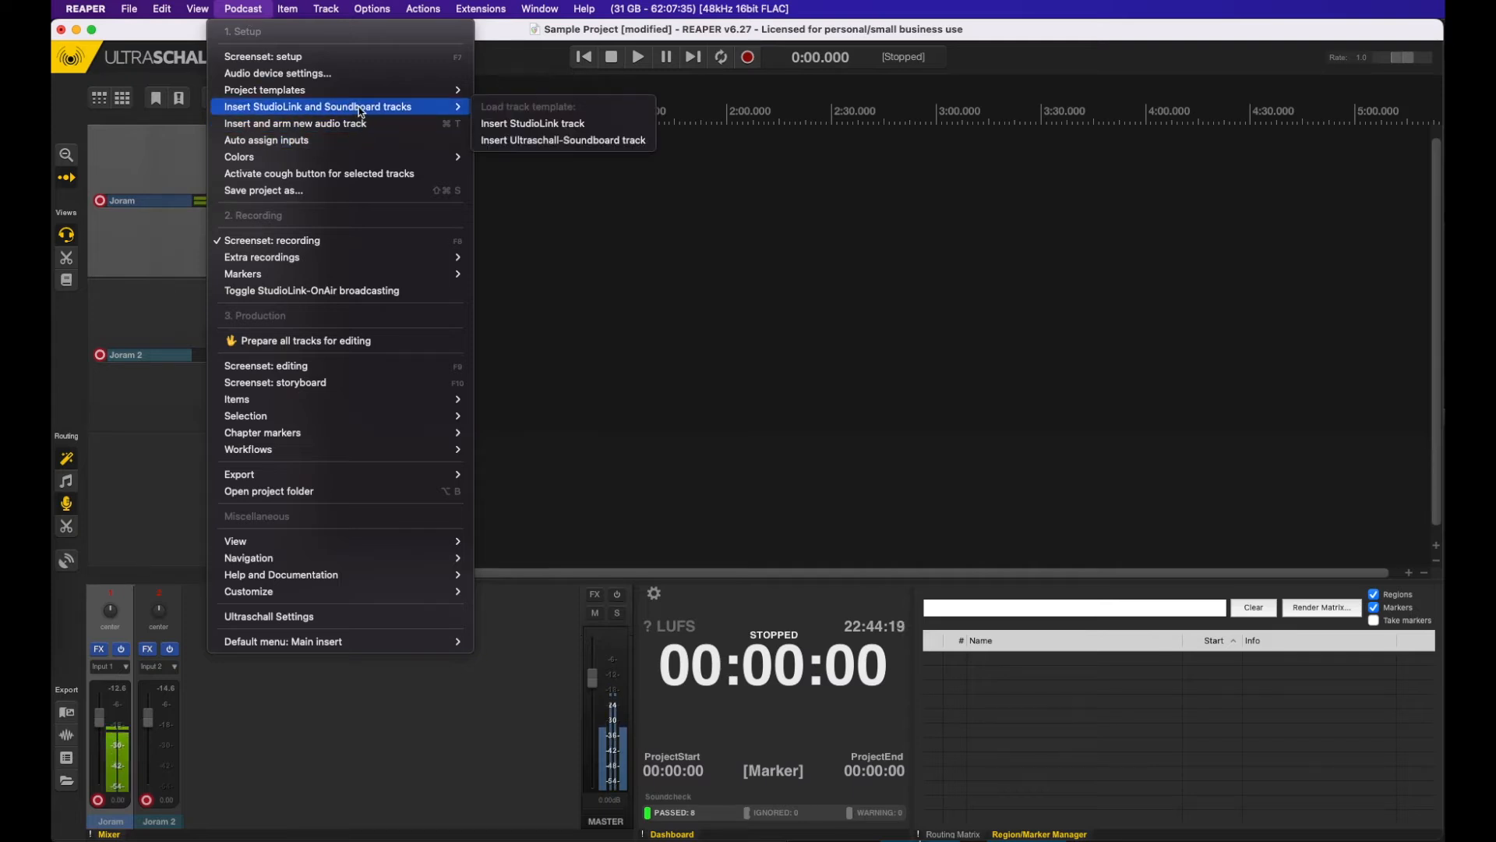
{"action": "left_click", "coordinate": [611, 127]}
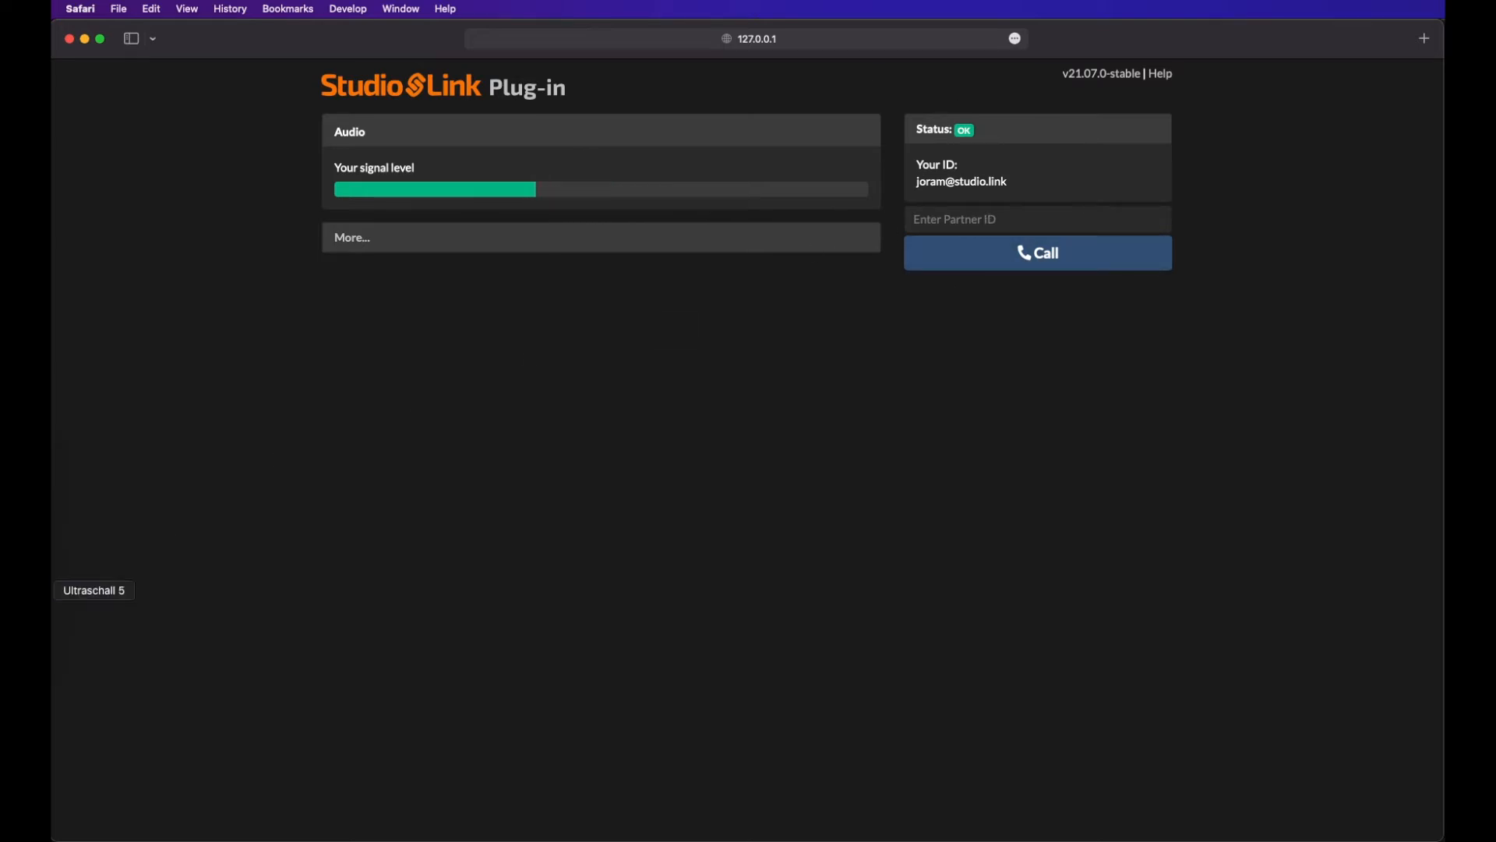
{"action": "left_click", "coordinate": [31, 589]}
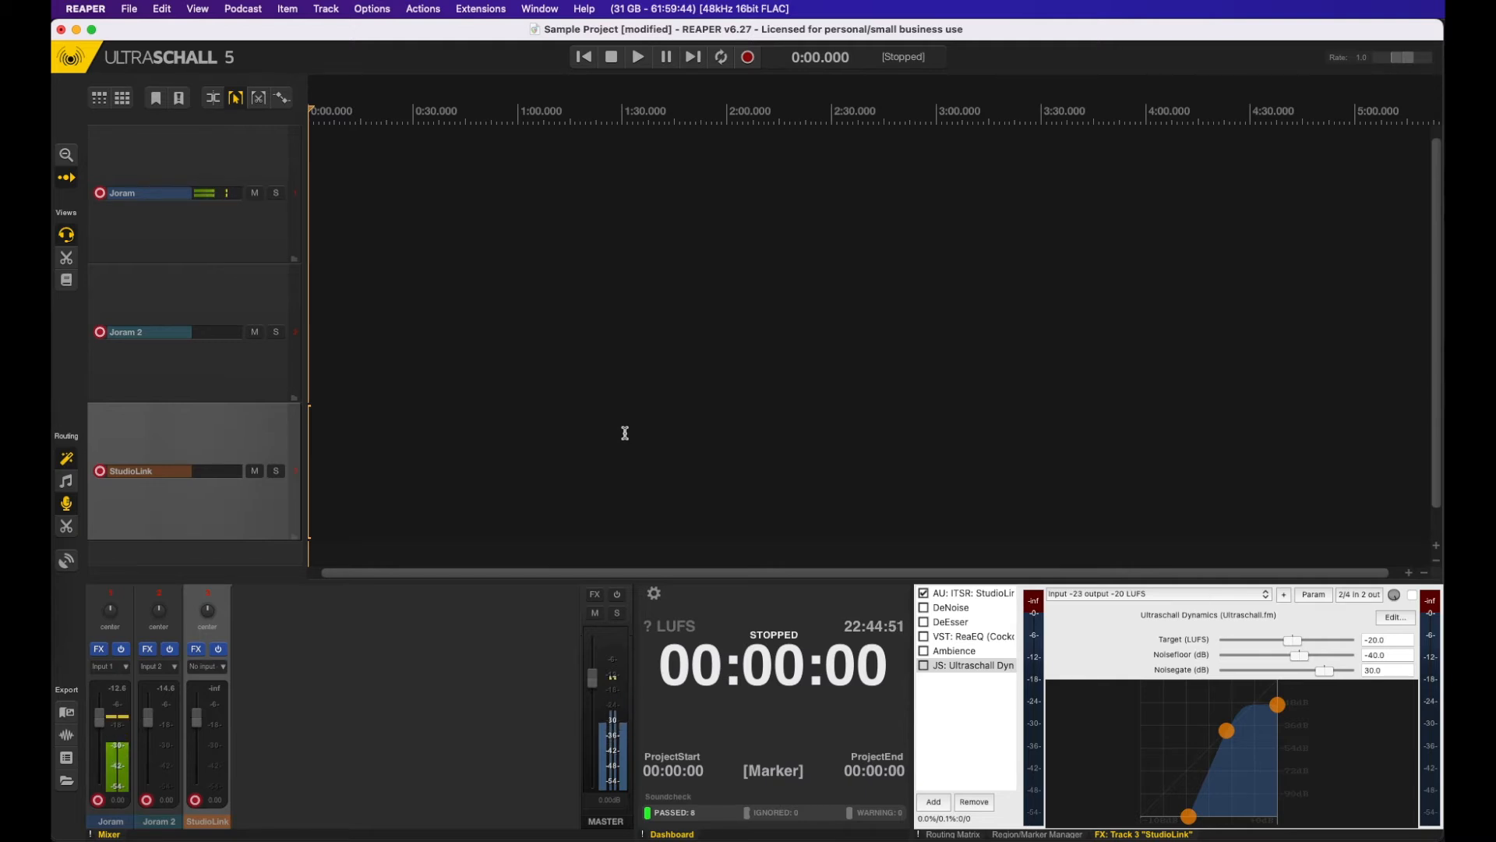
Step: Create a Soundboard track in the project and arm it for recording
{"action": "key", "text": "b"}
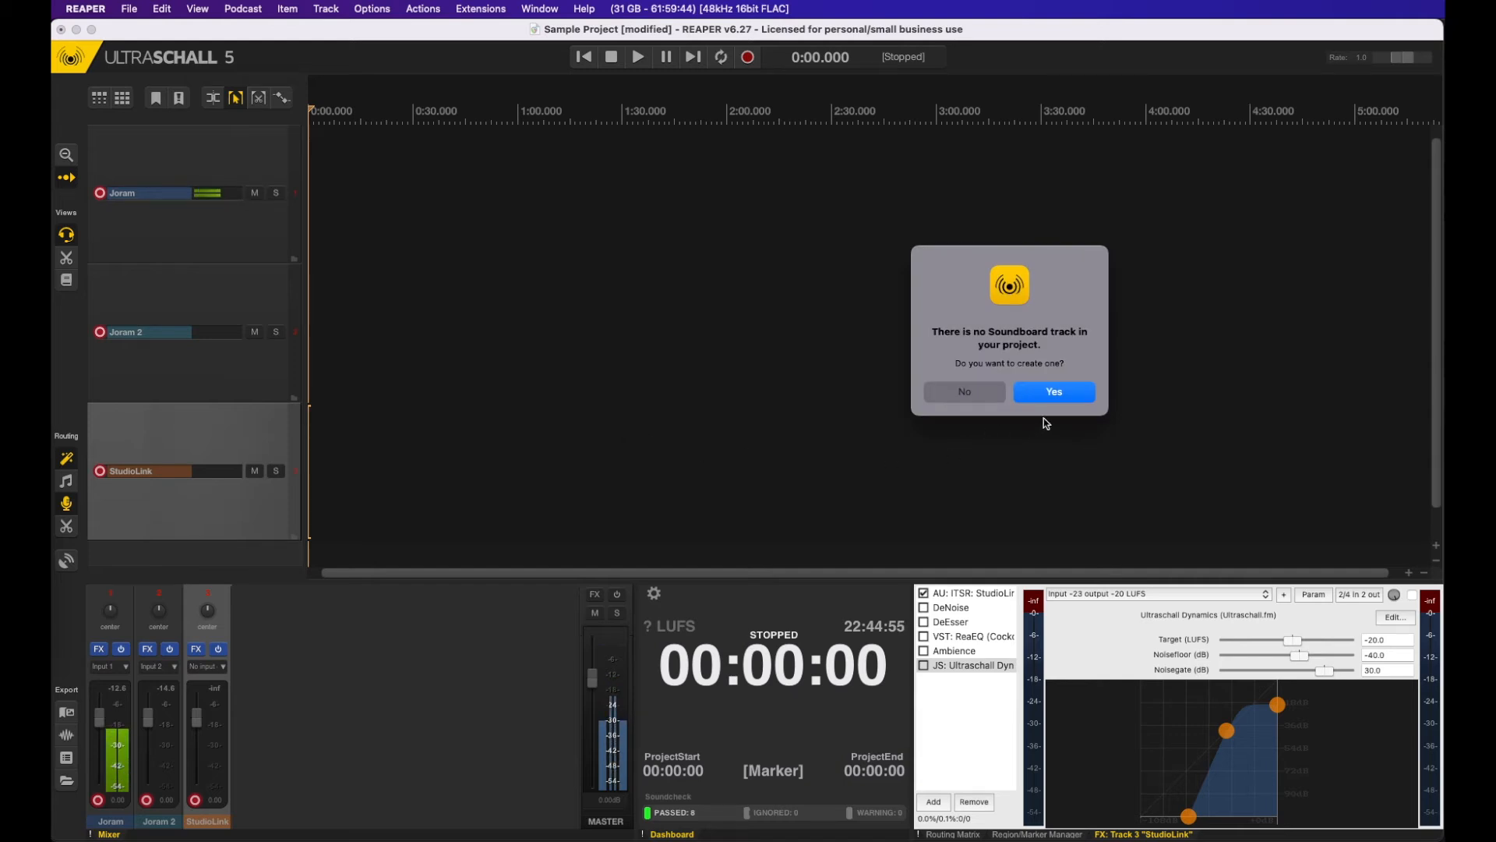
{"action": "left_click", "coordinate": [1051, 391]}
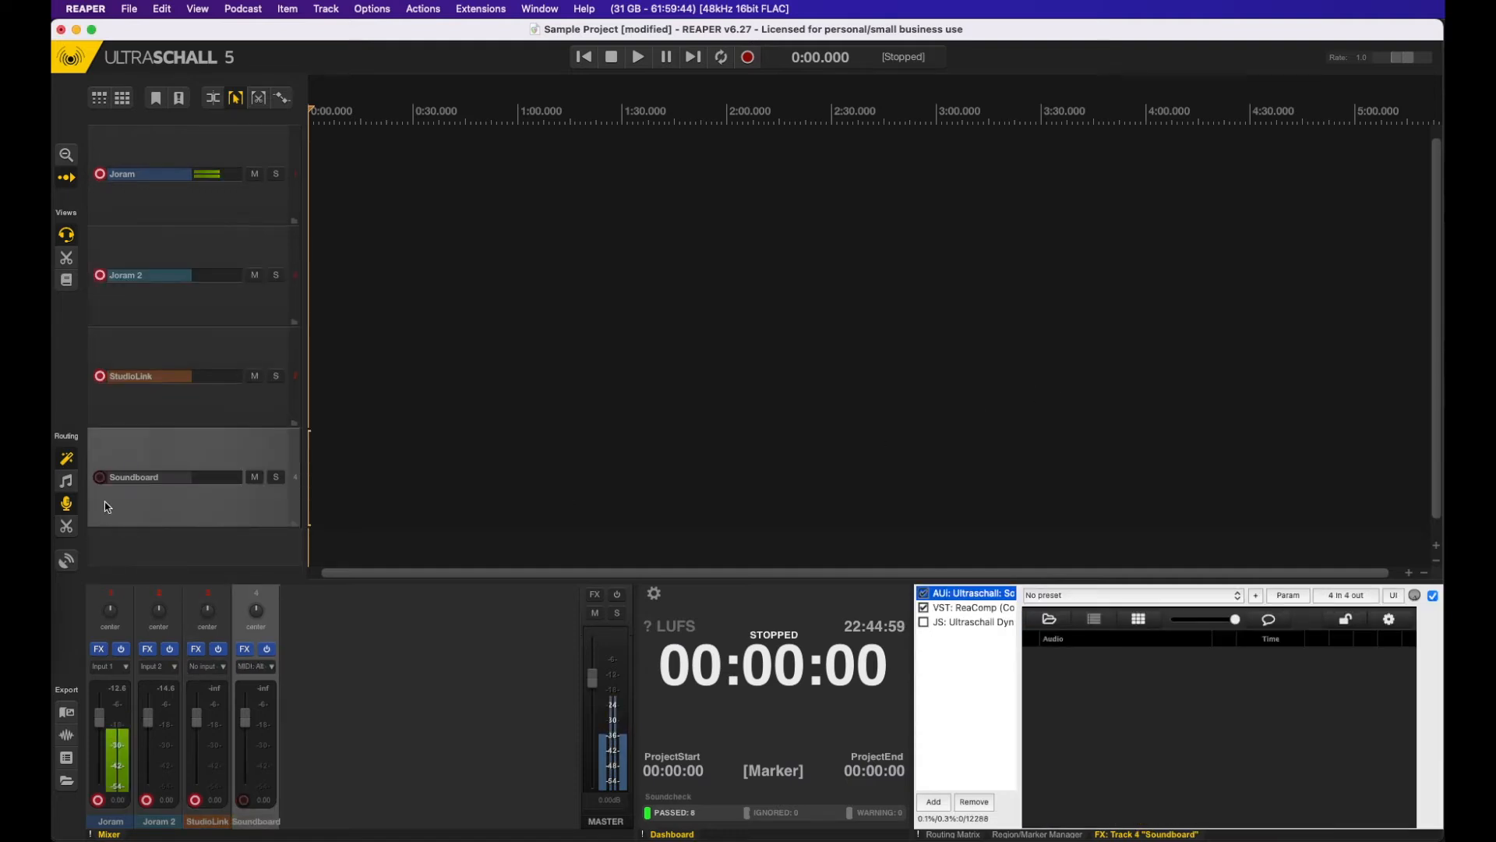
{"action": "left_click", "coordinate": [99, 477]}
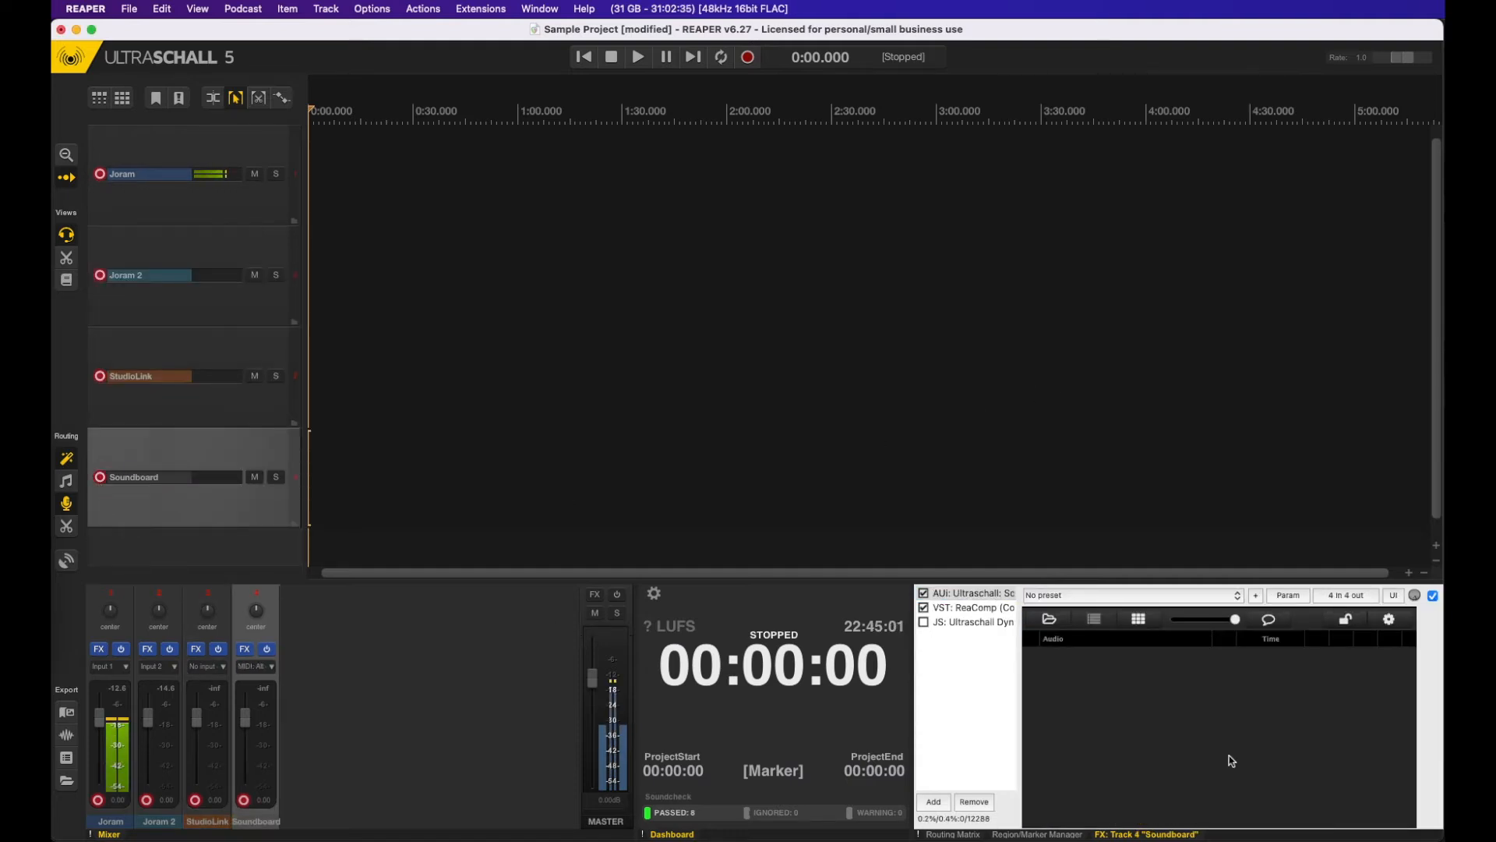
Step: Load the sounds of the Soundboard folder into the soundboard and test-play 01_Intro_02-2019 briefly
{"action": "left_click", "coordinate": [1054, 624]}
{"action": "left_click", "coordinate": [1079, 220]}
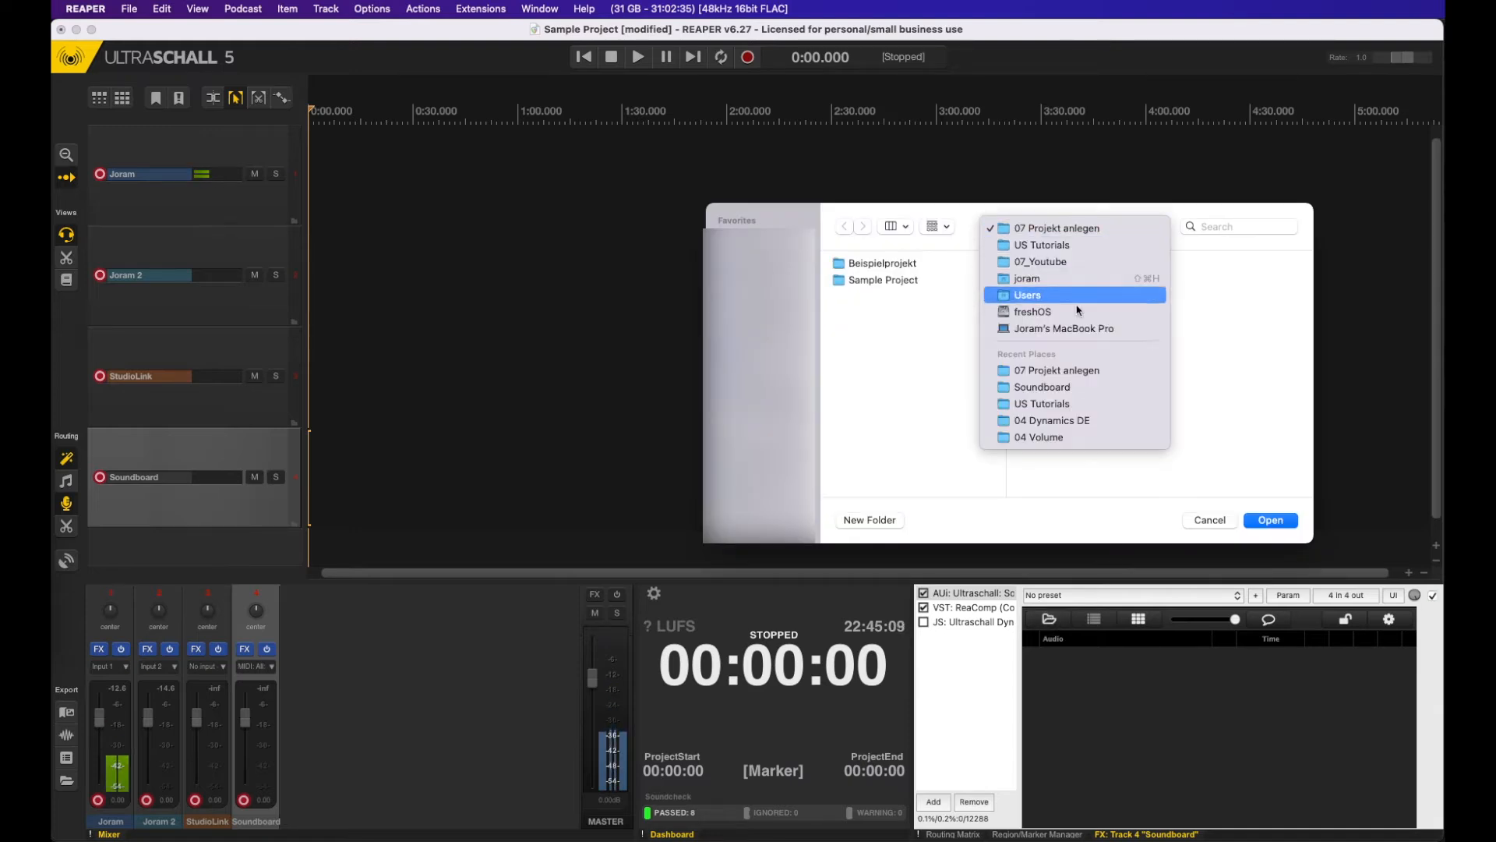
{"action": "left_click", "coordinate": [1109, 388]}
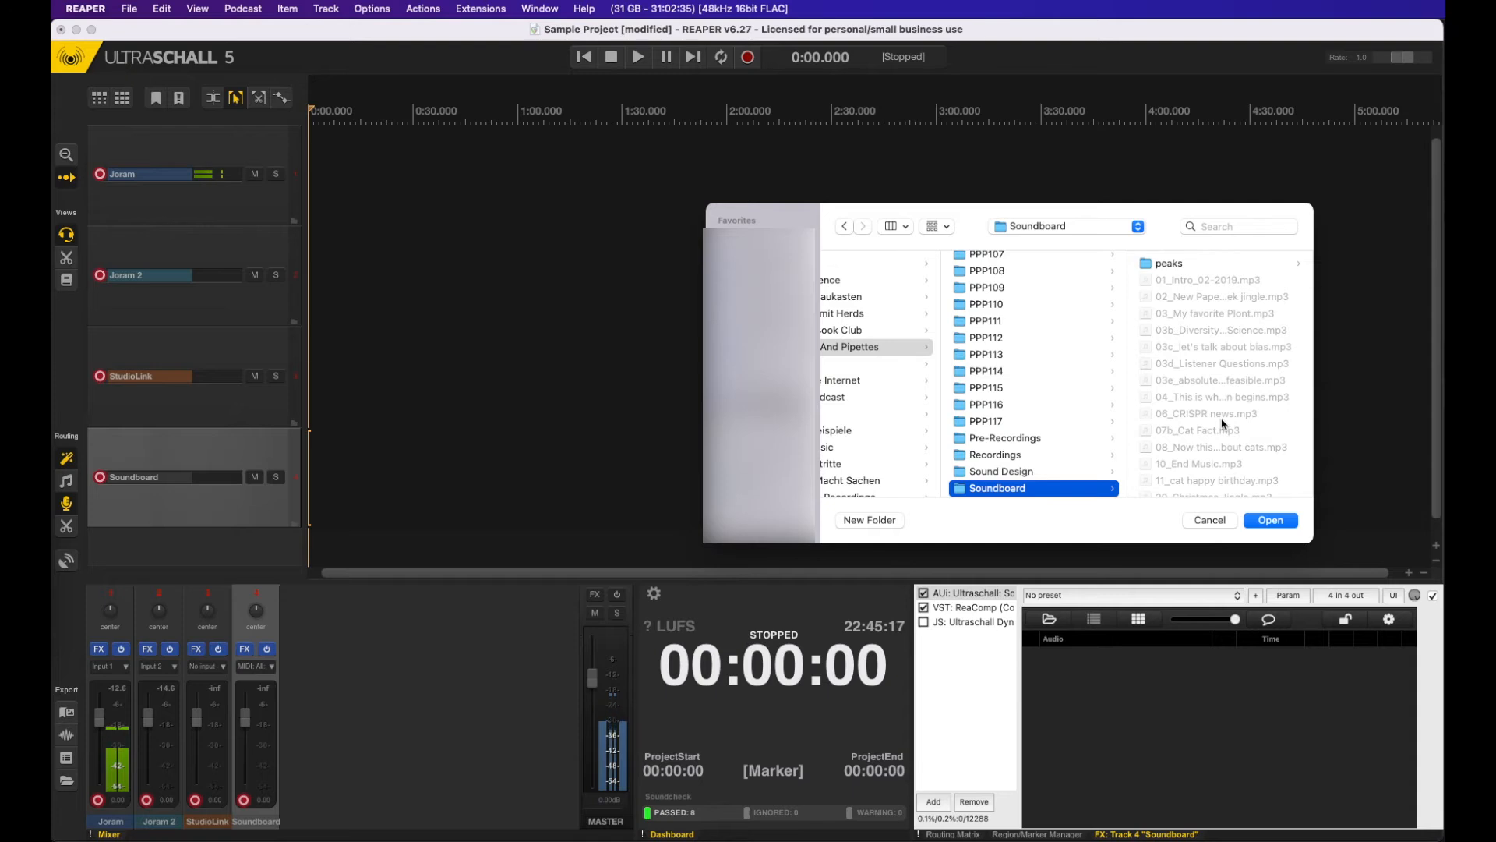
{"action": "left_click", "coordinate": [1261, 524]}
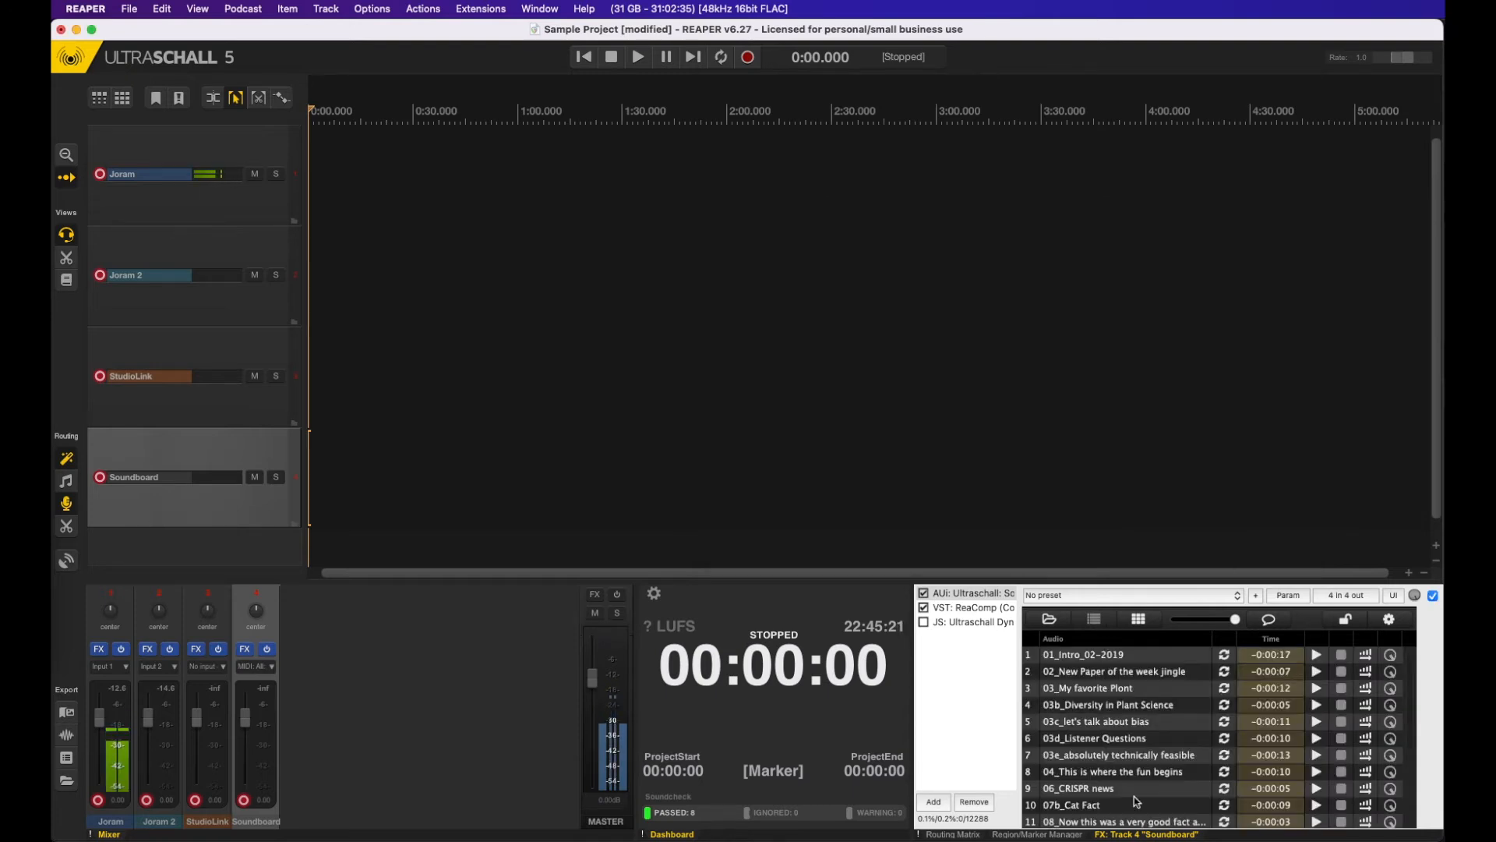
{"action": "left_click", "coordinate": [1316, 657]}
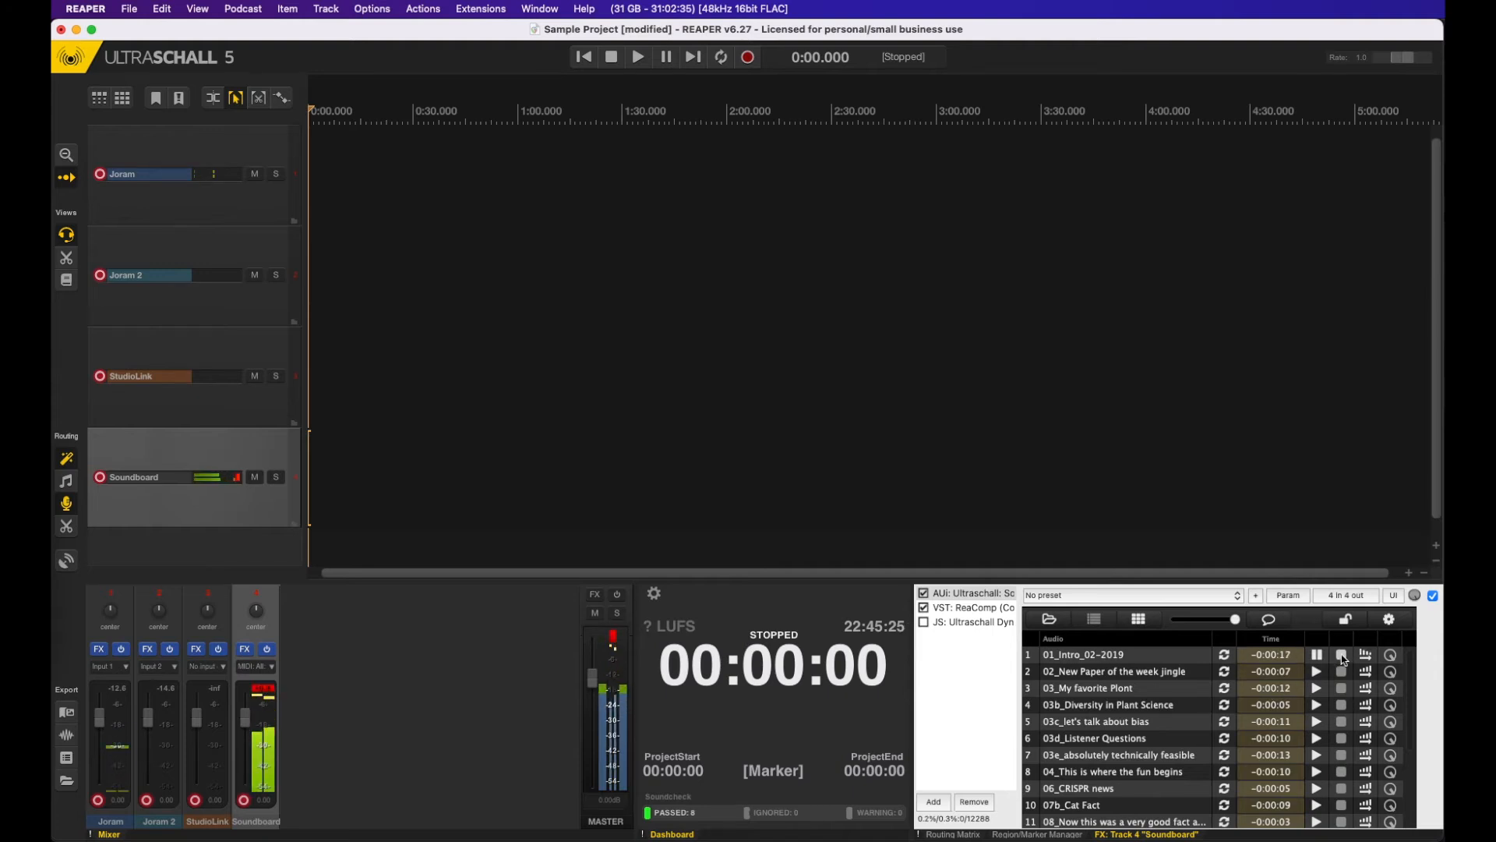
{"action": "left_click", "coordinate": [1342, 657]}
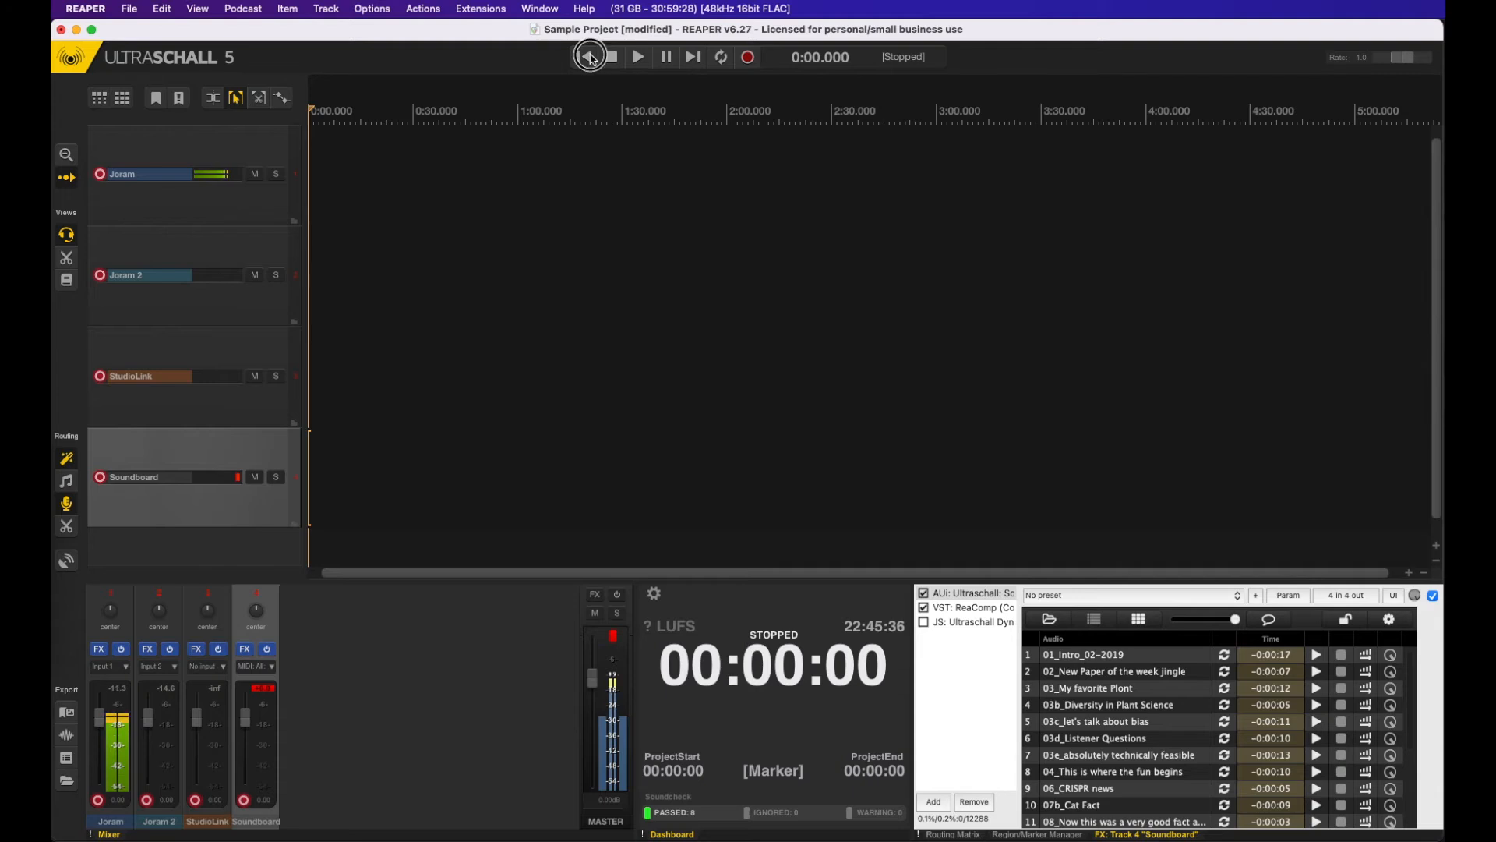
Step: Save the project and record a test take of about 9 seconds on all armed tracks
{"action": "key", "text": "super+s"}
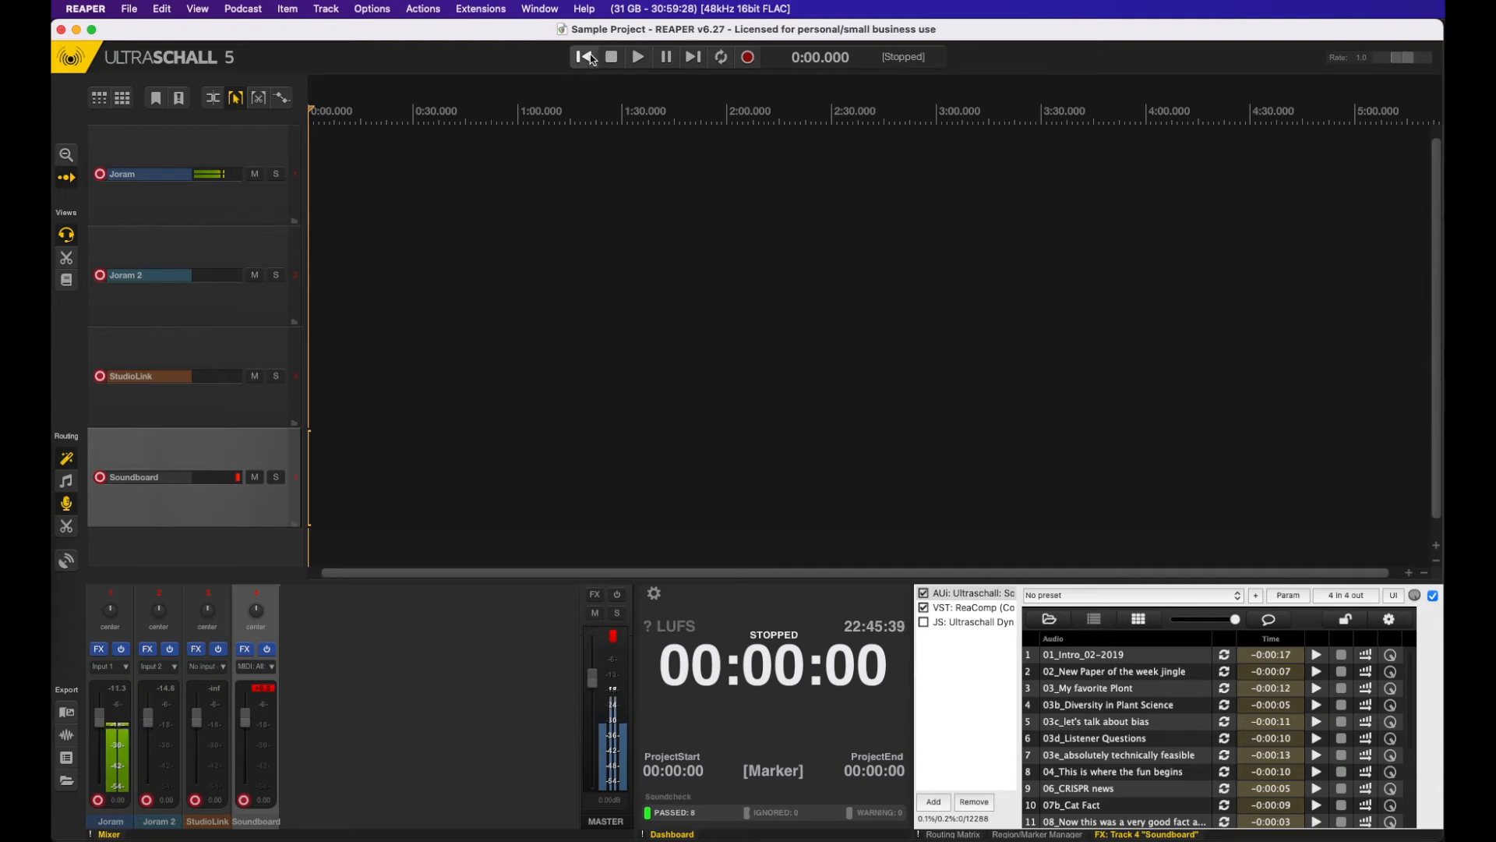
{"action": "key", "text": "space"}
{"action": "left_click", "coordinate": [747, 64]}
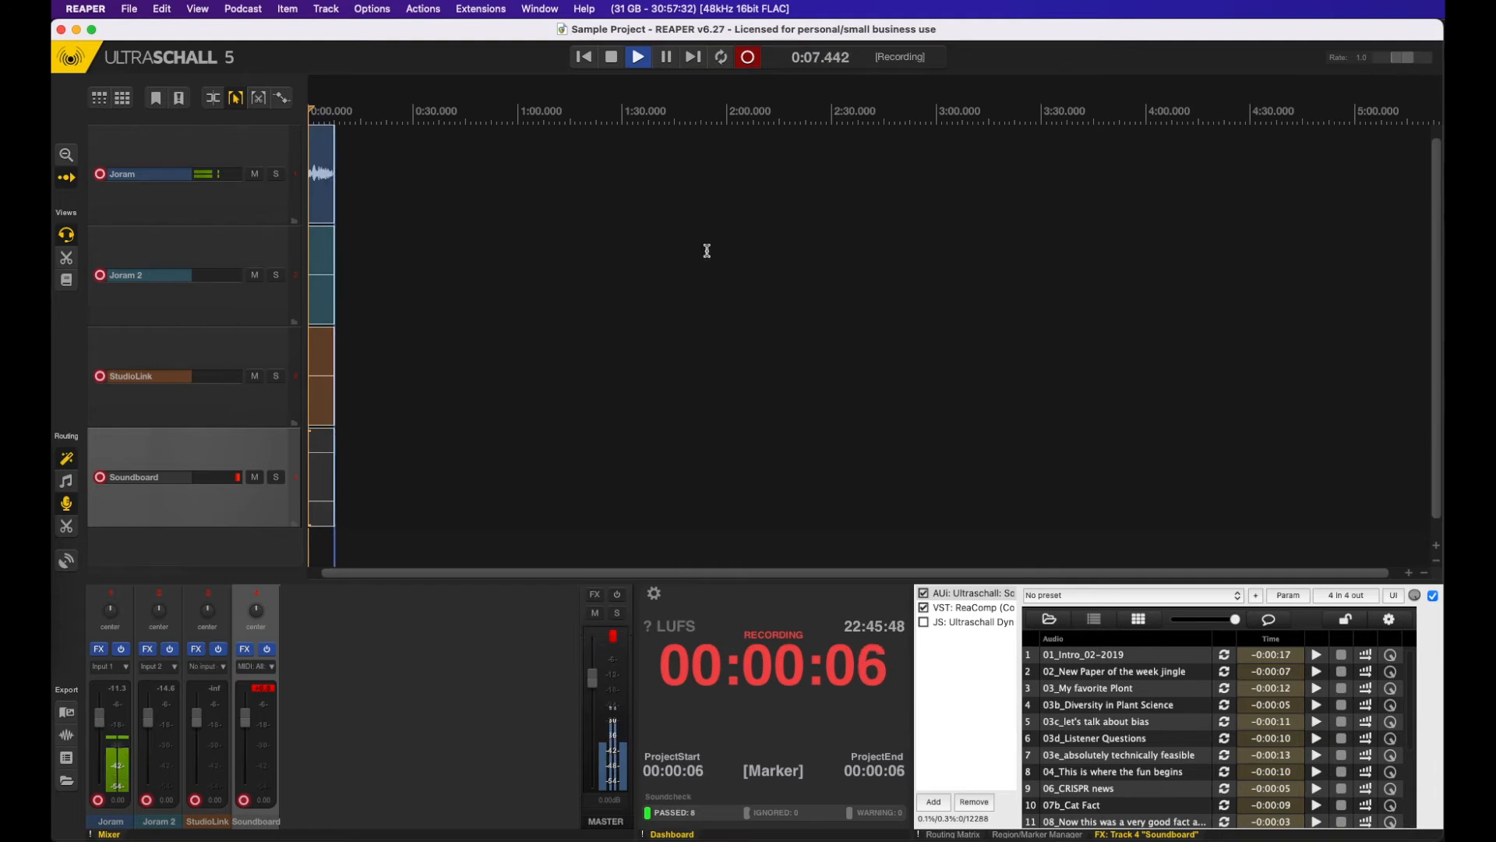
{"action": "left_click", "coordinate": [615, 61]}
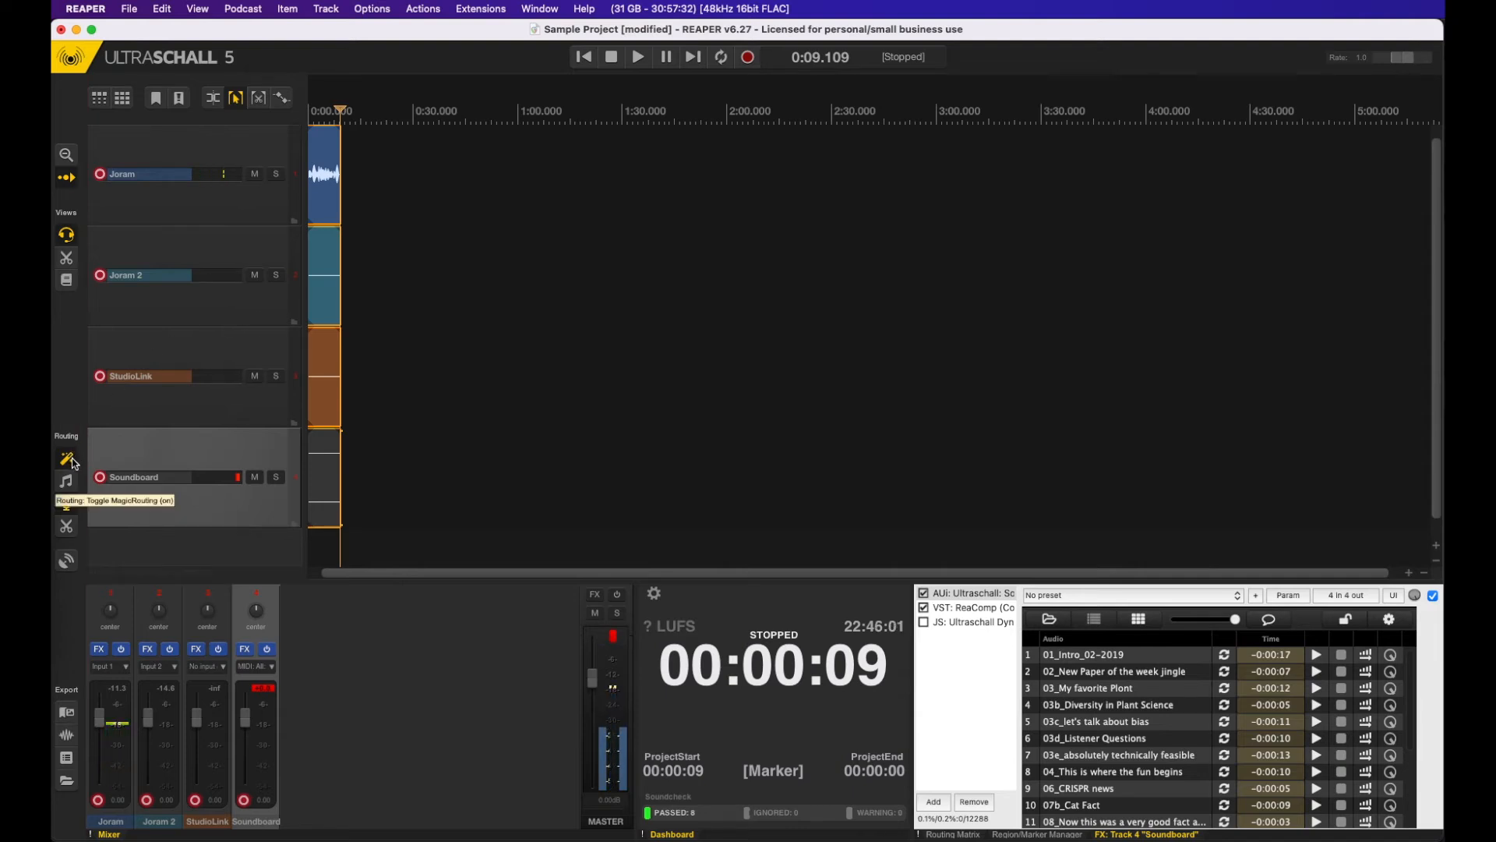
Step: Duplicate the StudioLink track and insert one more new StudioLink track from the track template
{"action": "left_click", "coordinate": [239, 356]}
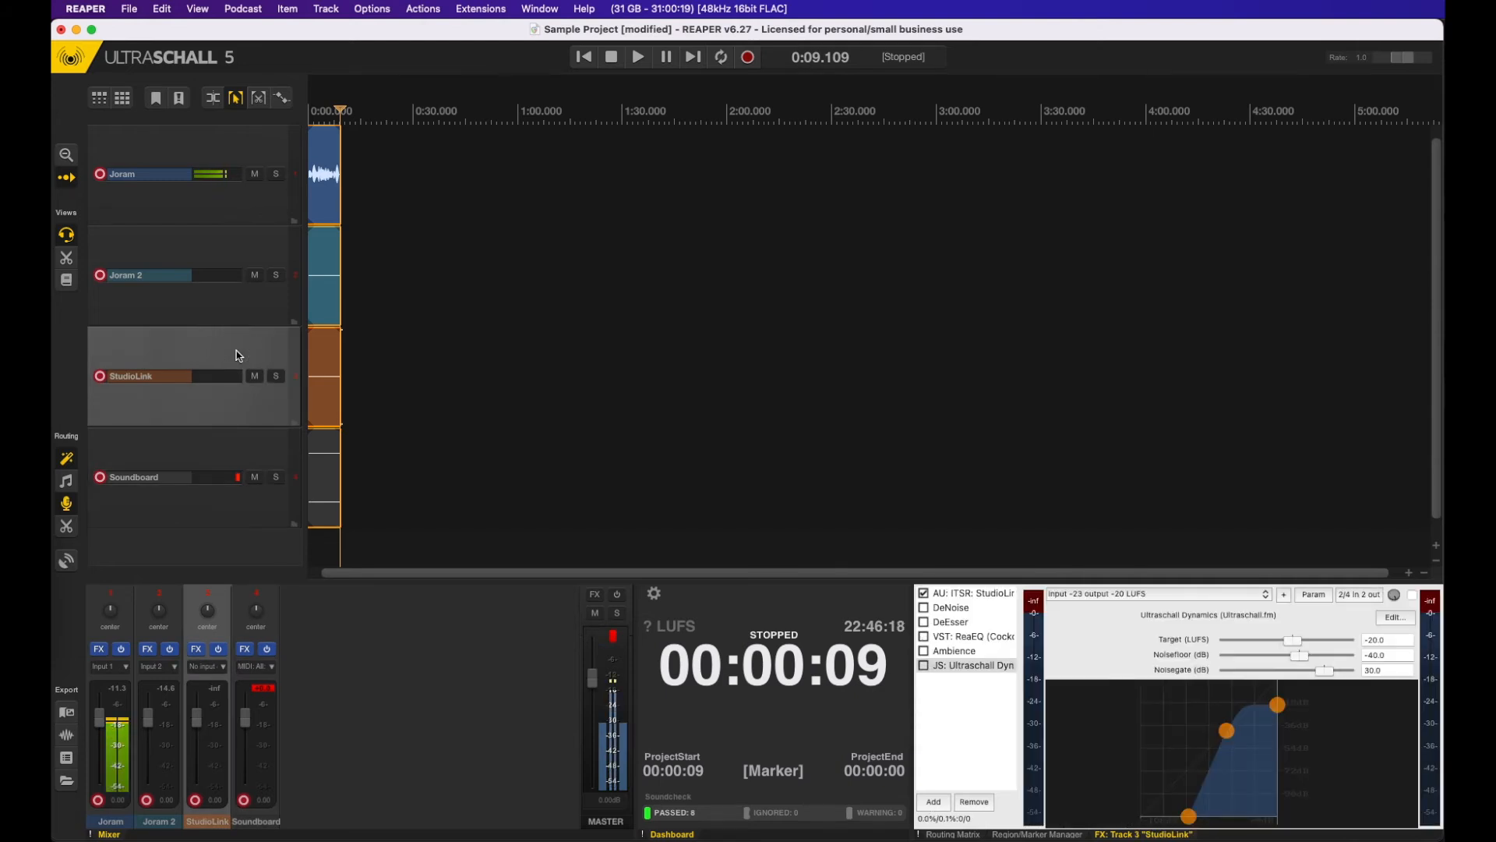
{"action": "key", "text": "super+alt+d"}
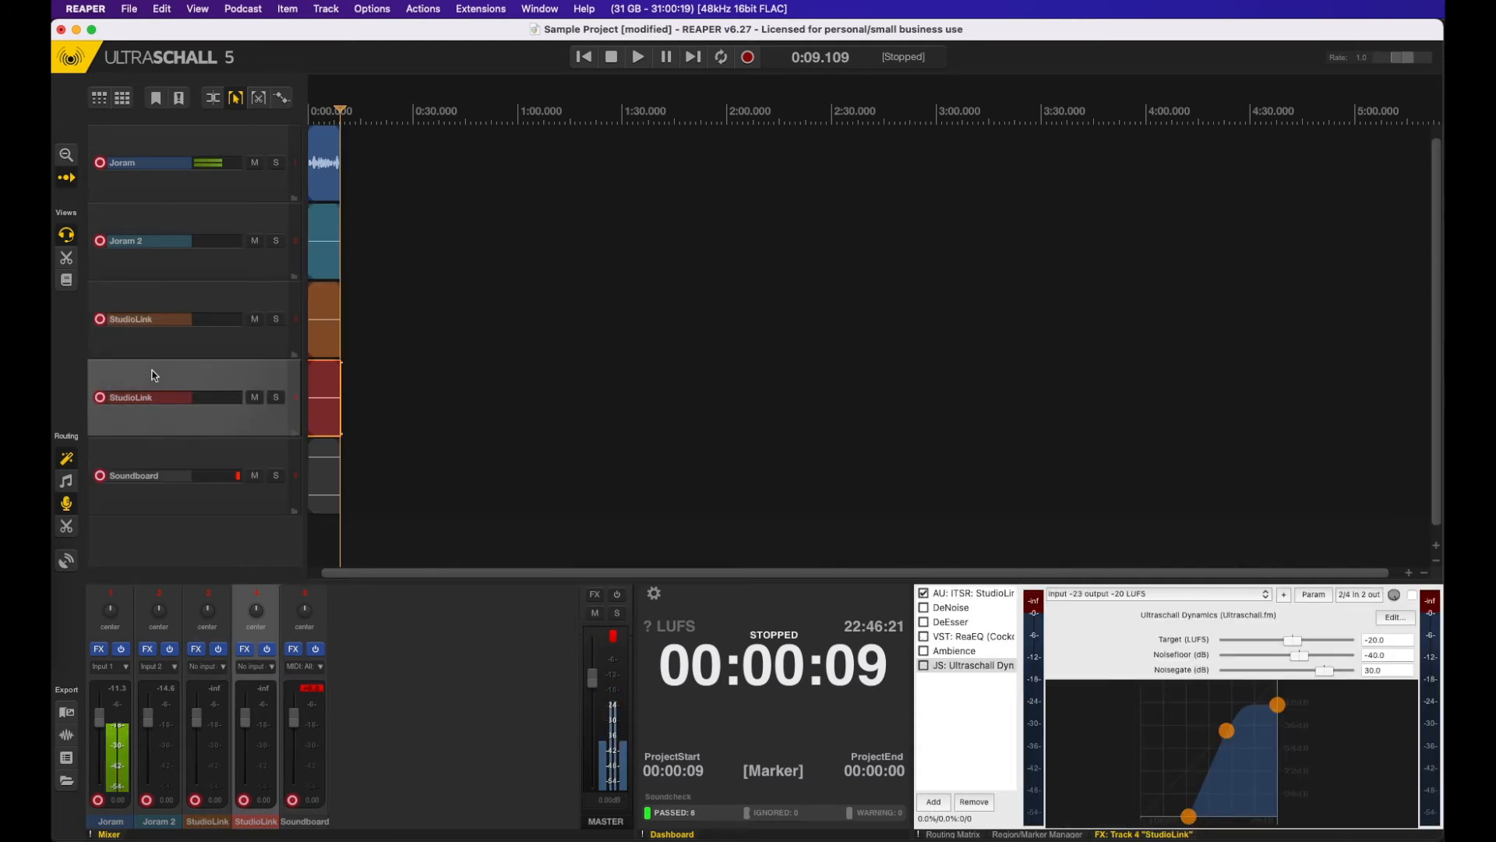
{"action": "left_click", "coordinate": [243, 9]}
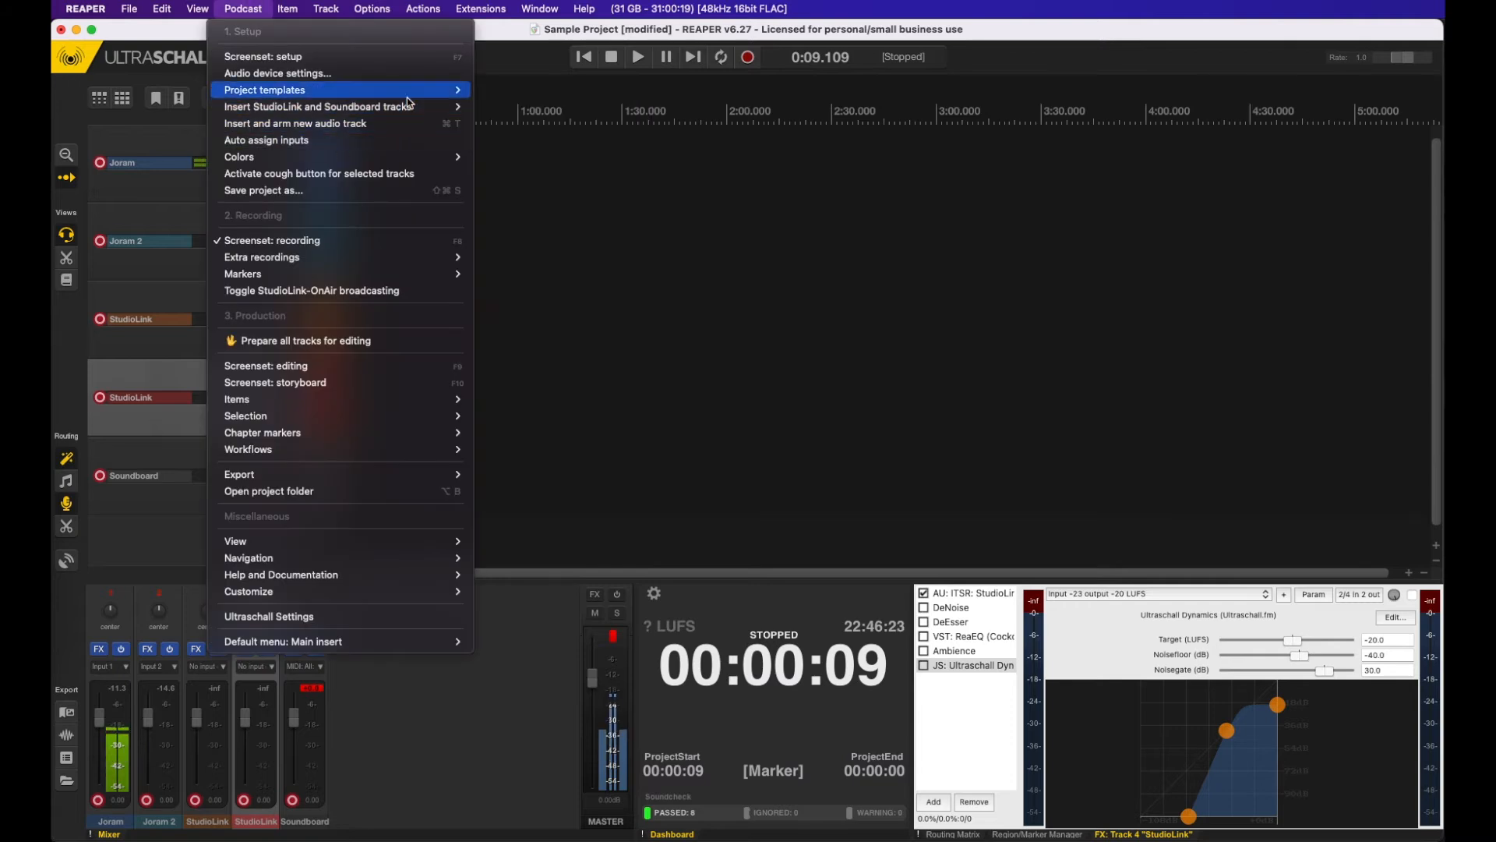
{"action": "mouse_move", "coordinate": [412, 106]}
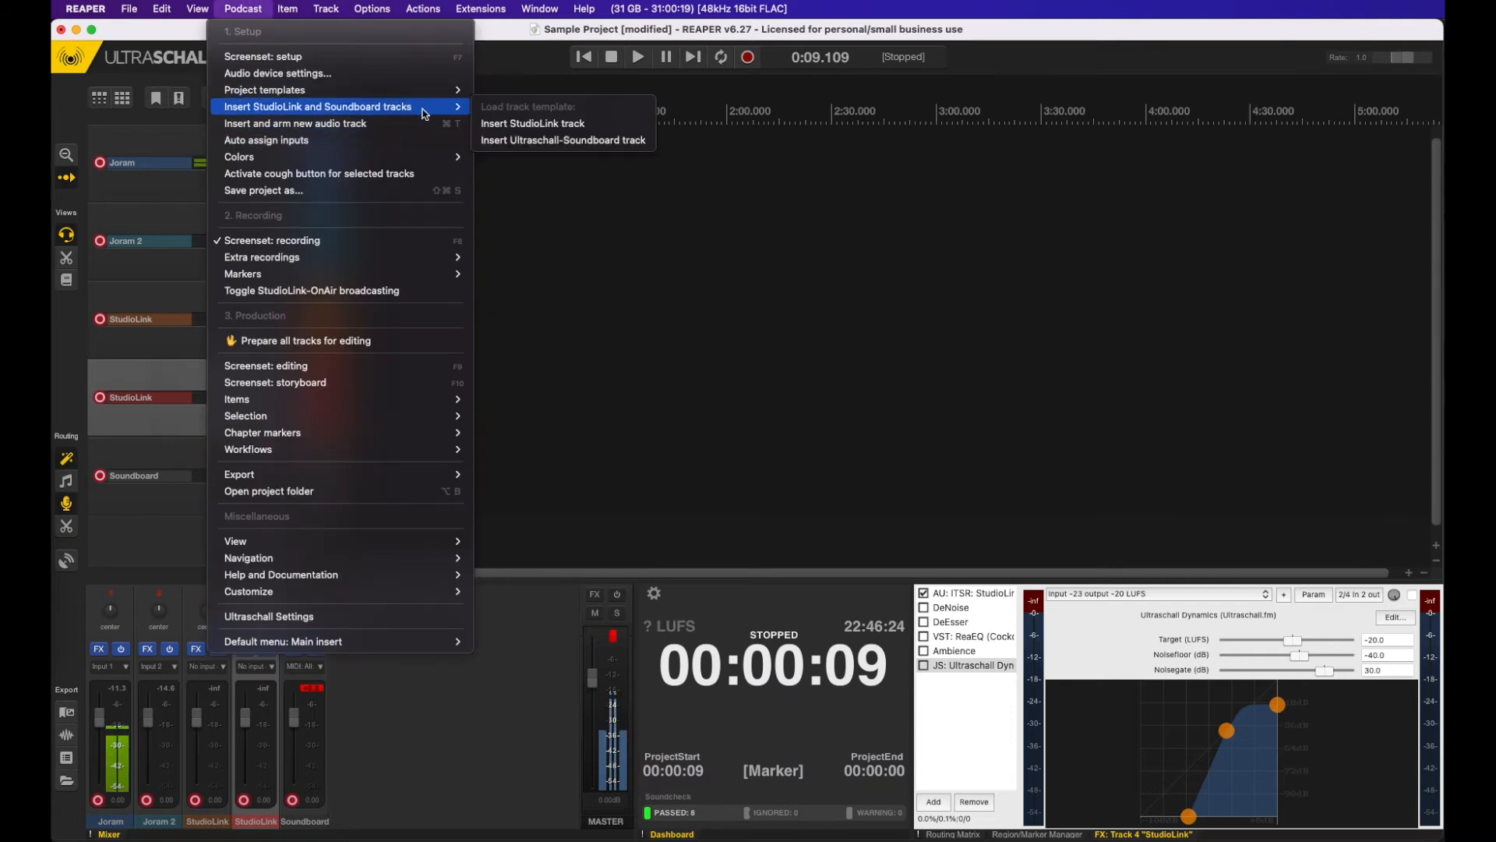
{"action": "left_click", "coordinate": [605, 127]}
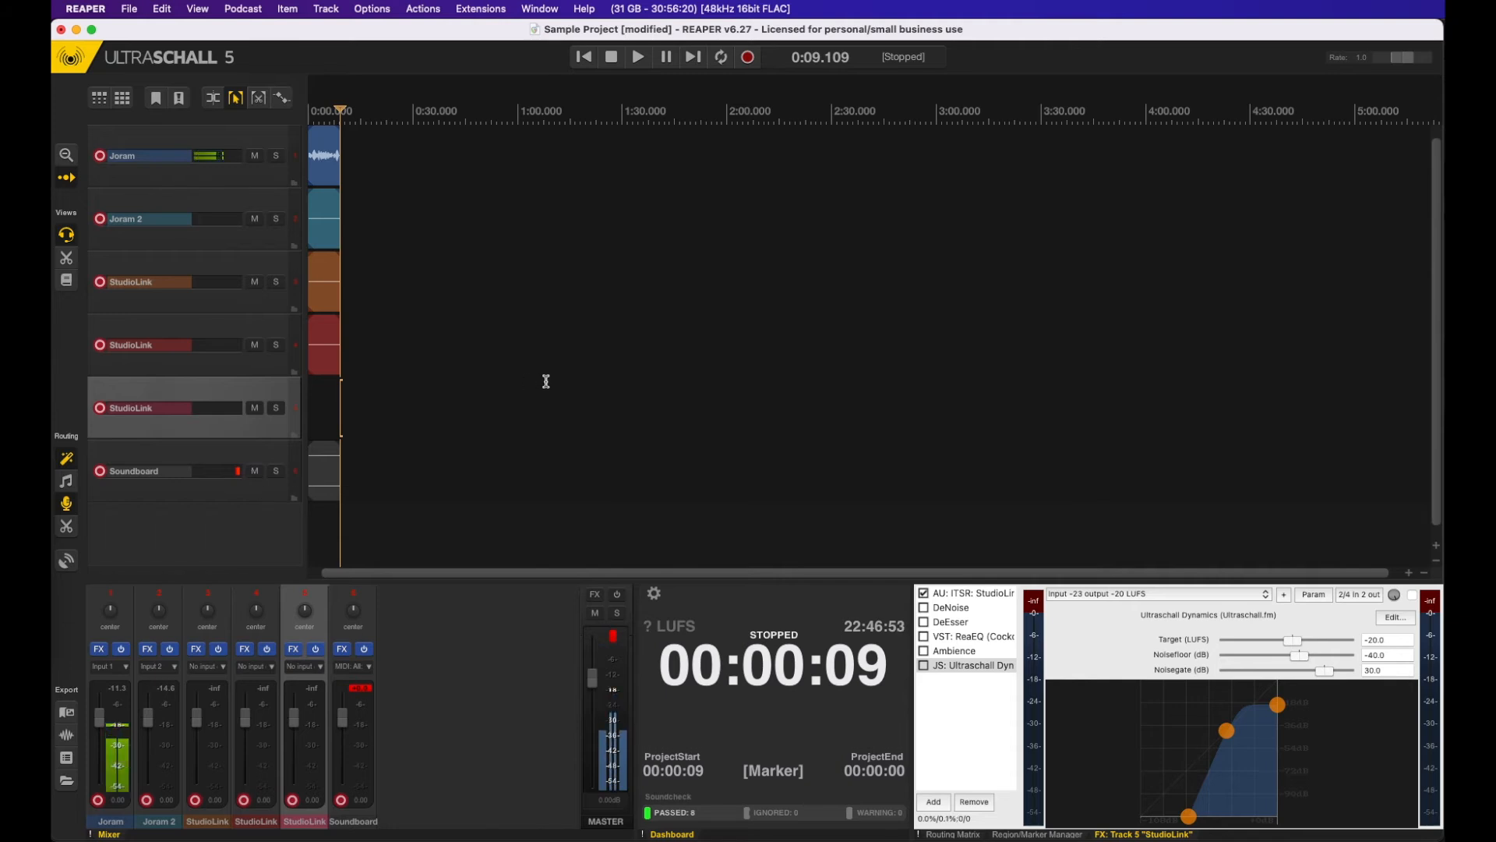
{"action": "left_click", "coordinate": [244, 10]}
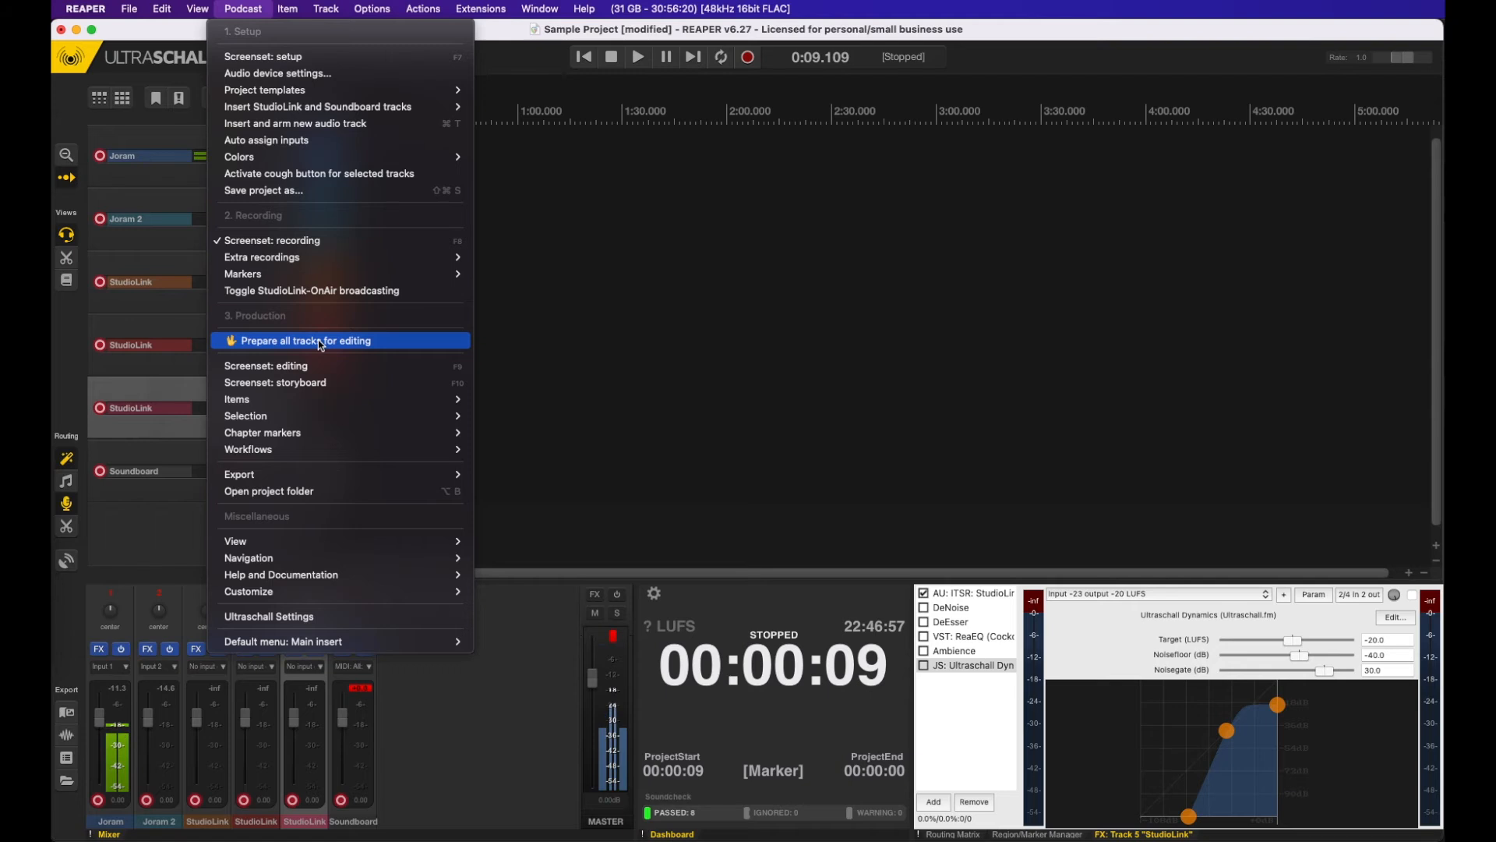
{"action": "left_click", "coordinate": [936, 414]}
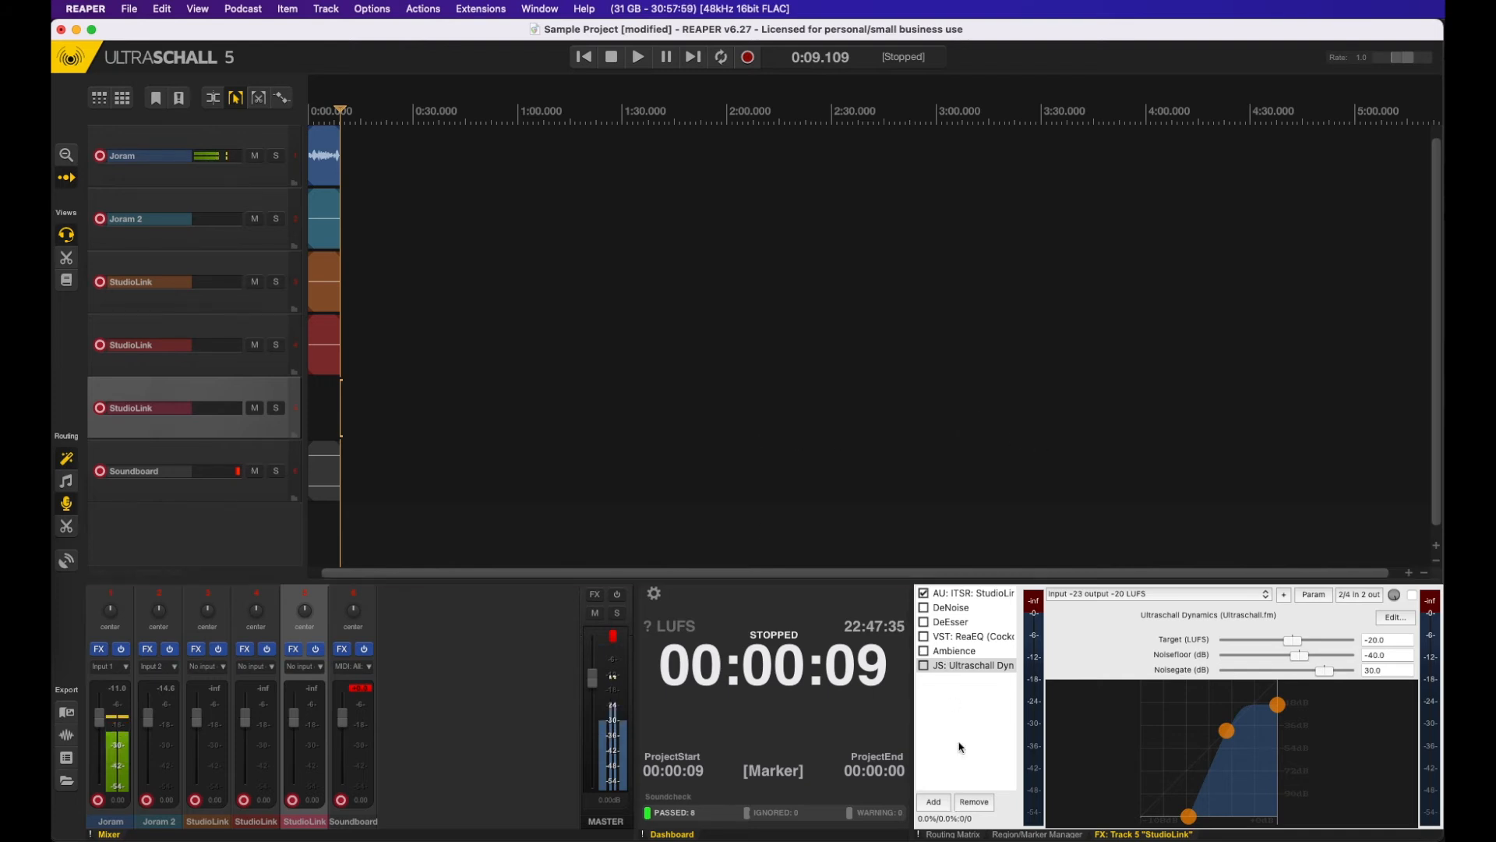
Step: In the routing matrix, send StudioLink tracks 4 and 5 to stereo Output 1/2 and assign track 1 to Input 2 and track 2 to Input 1
{"action": "left_click", "coordinate": [954, 836]}
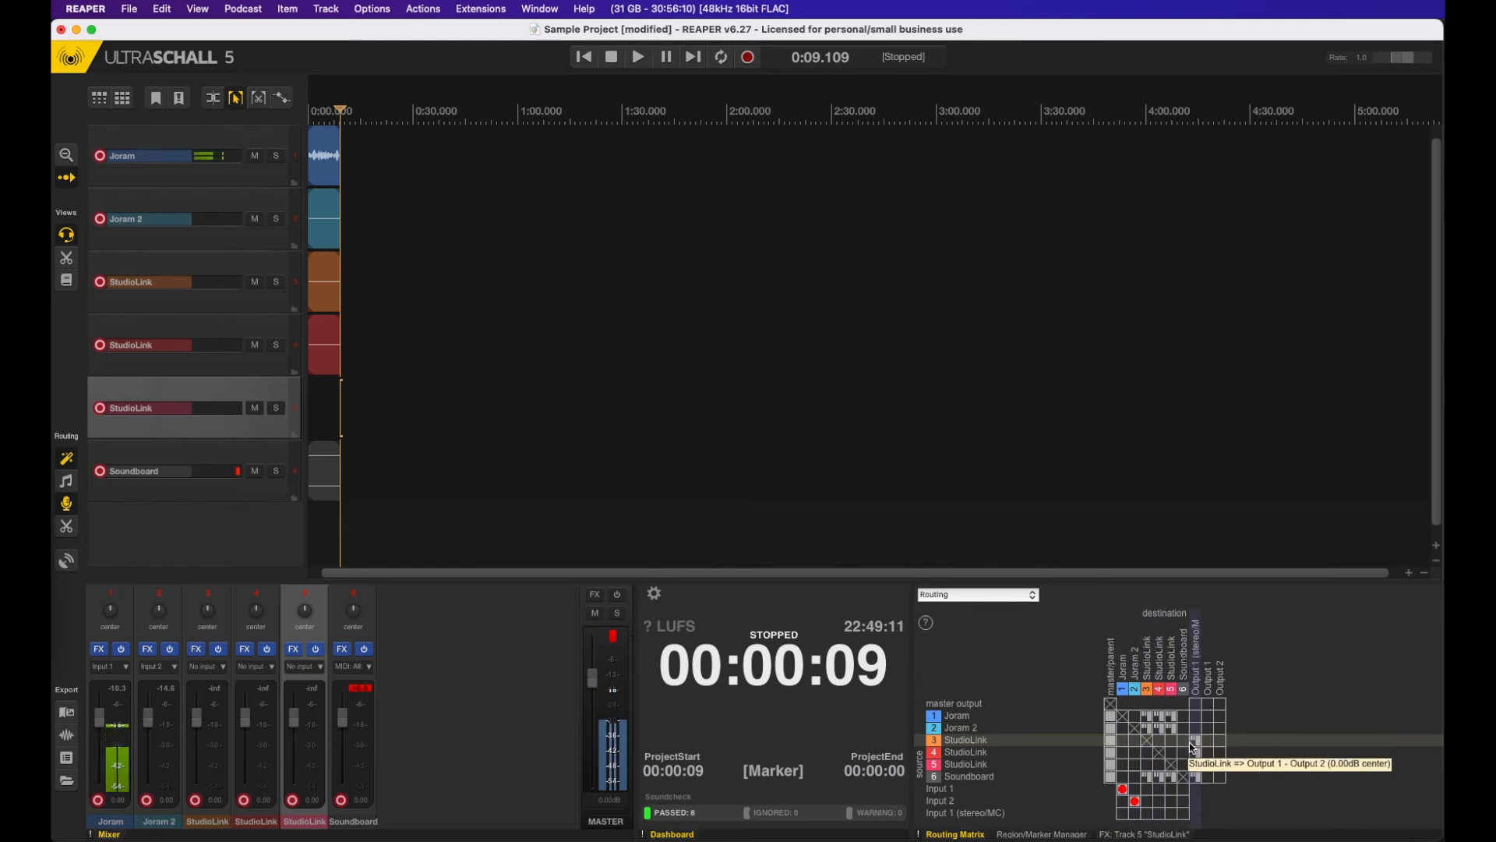
{"action": "left_click", "coordinate": [1196, 752]}
{"action": "left_click", "coordinate": [1196, 764]}
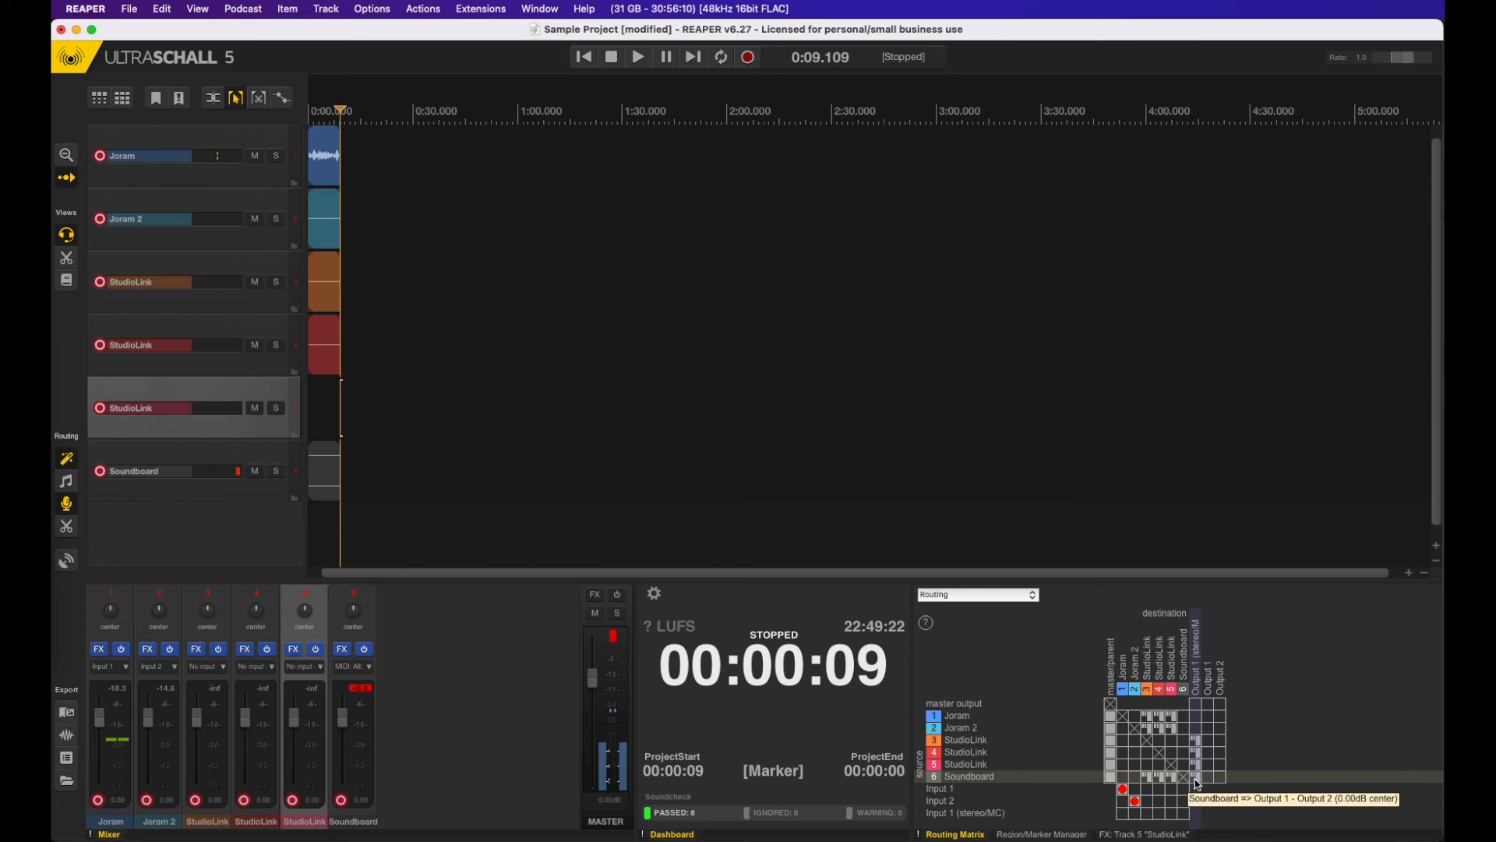
{"action": "left_click", "coordinate": [1122, 800]}
{"action": "left_click", "coordinate": [1134, 787]}
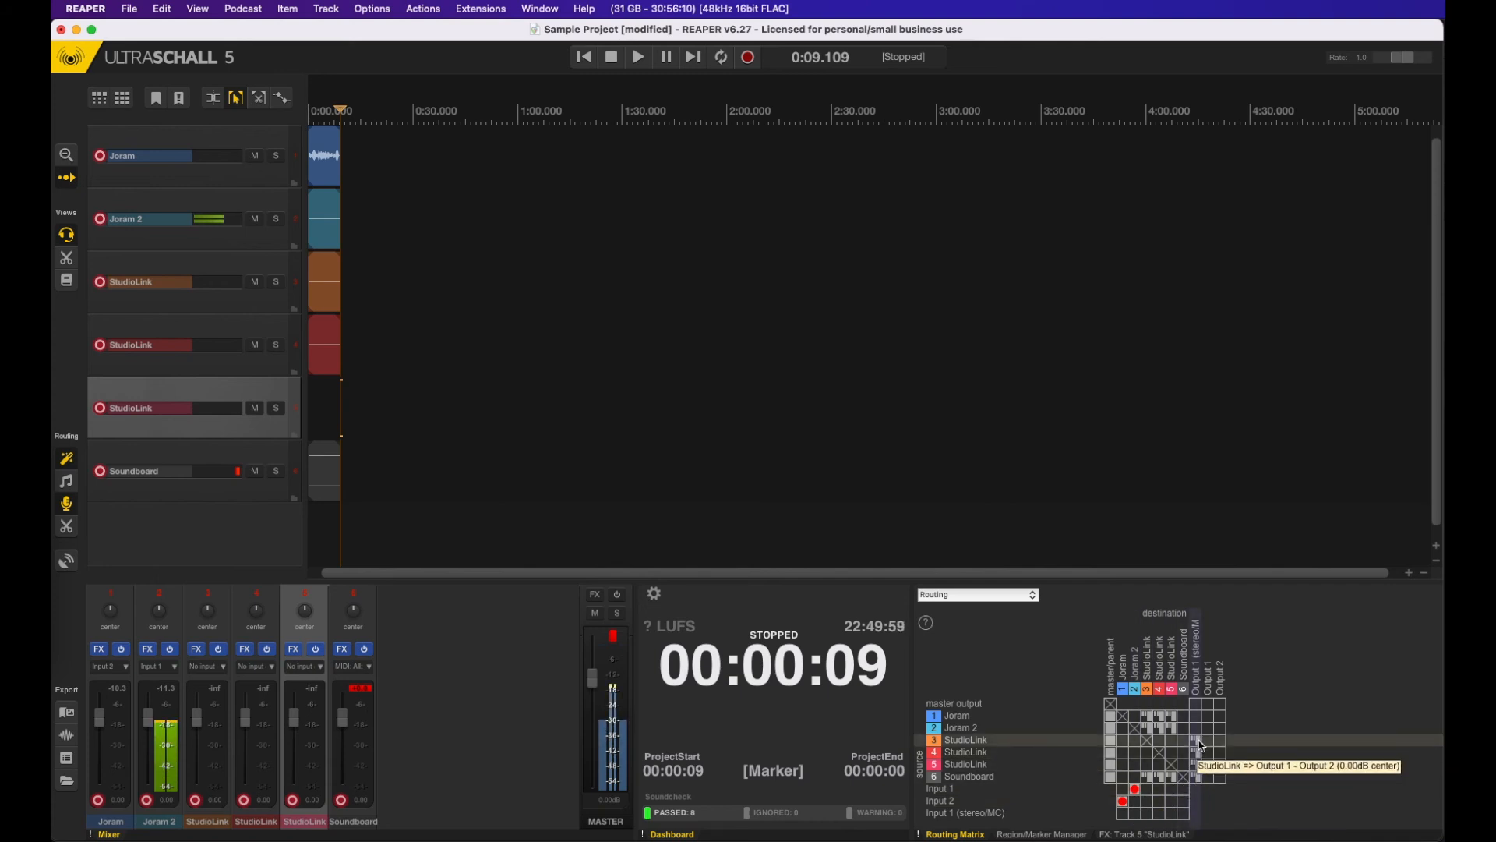
Step: Remove the Soundboard's sends to stereo Output 1/2 and StudioLink tracks 3, 4 and 5, and restore them with the recording routing preset
{"action": "left_click", "coordinate": [1198, 783]}
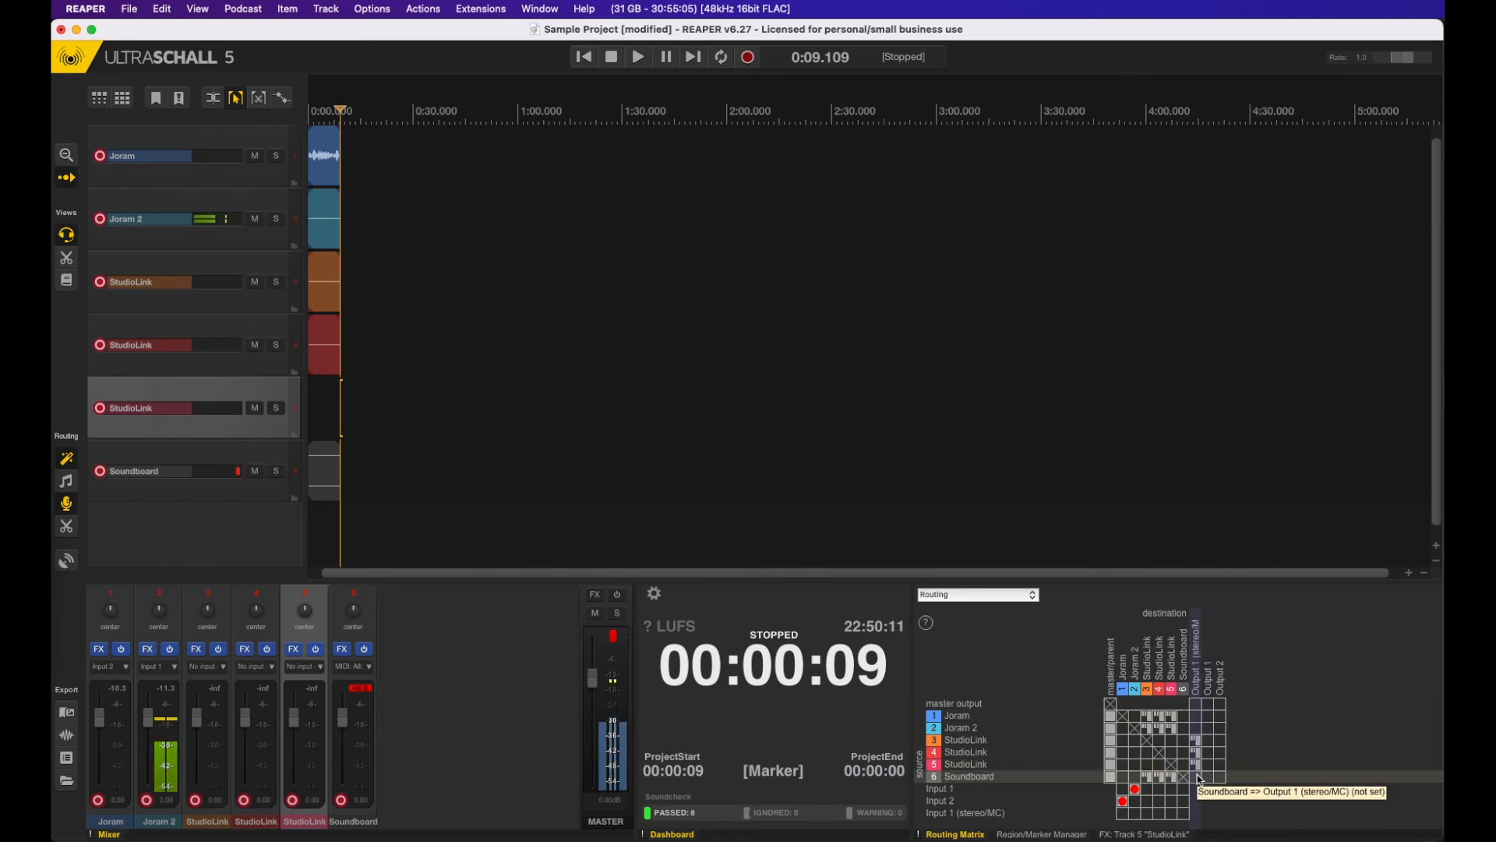
{"action": "left_click", "coordinate": [1148, 780]}
{"action": "left_click", "coordinate": [1160, 778]}
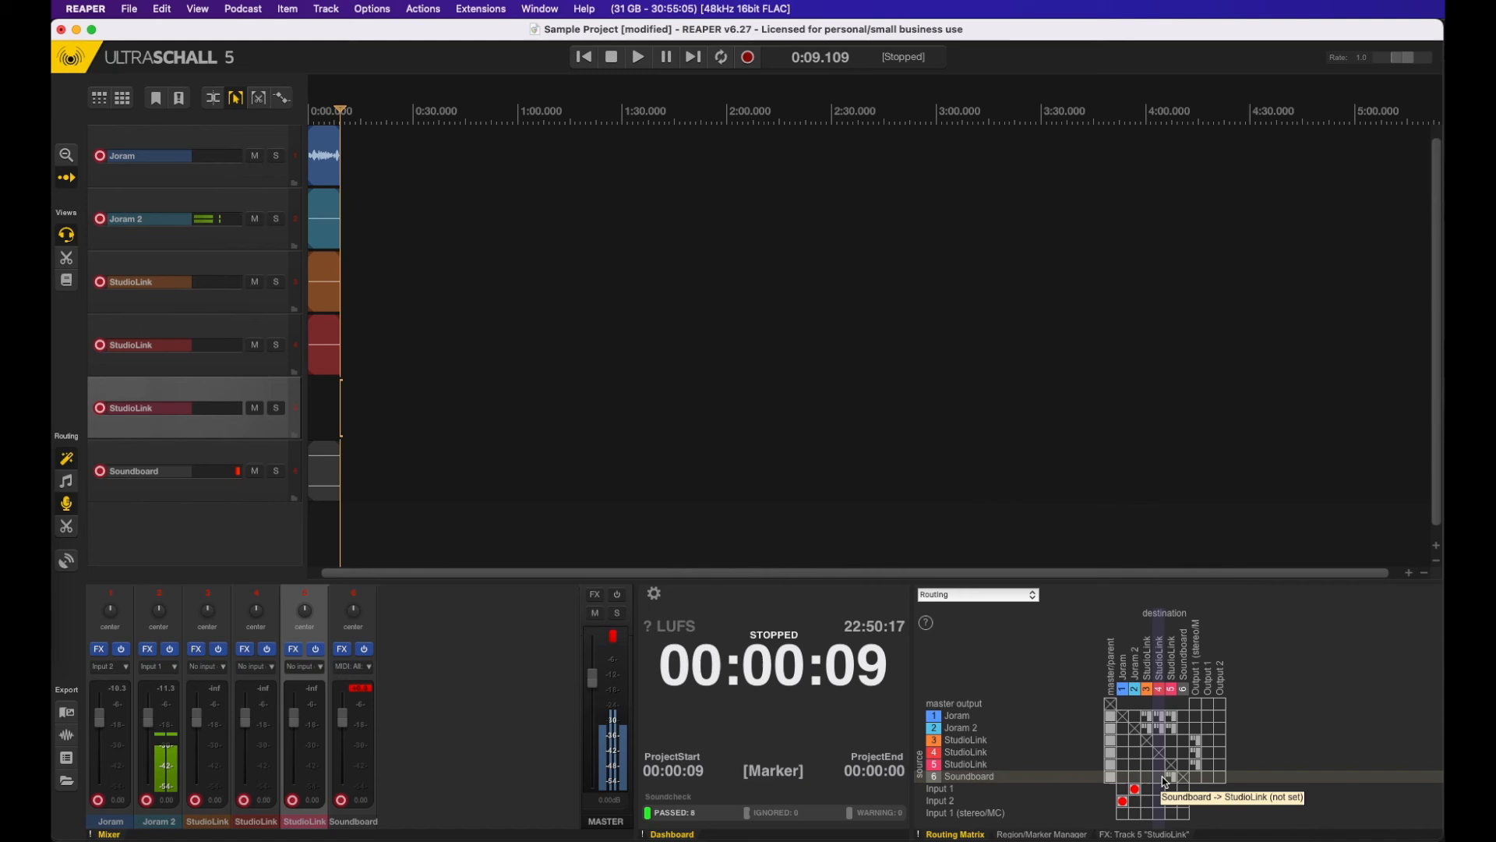
{"action": "left_click", "coordinate": [1171, 777]}
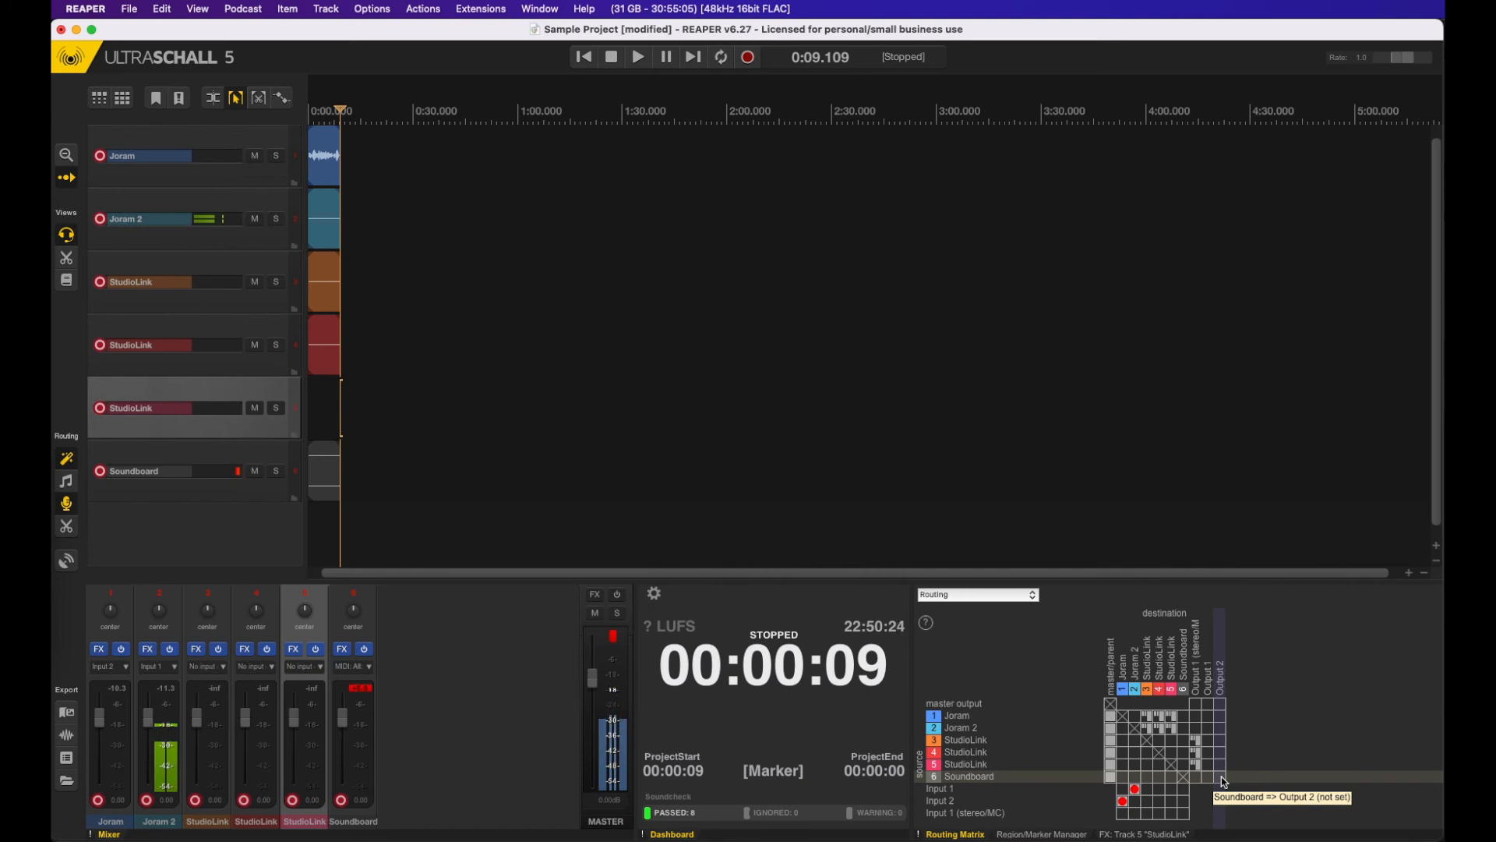
{"action": "left_click", "coordinate": [71, 509]}
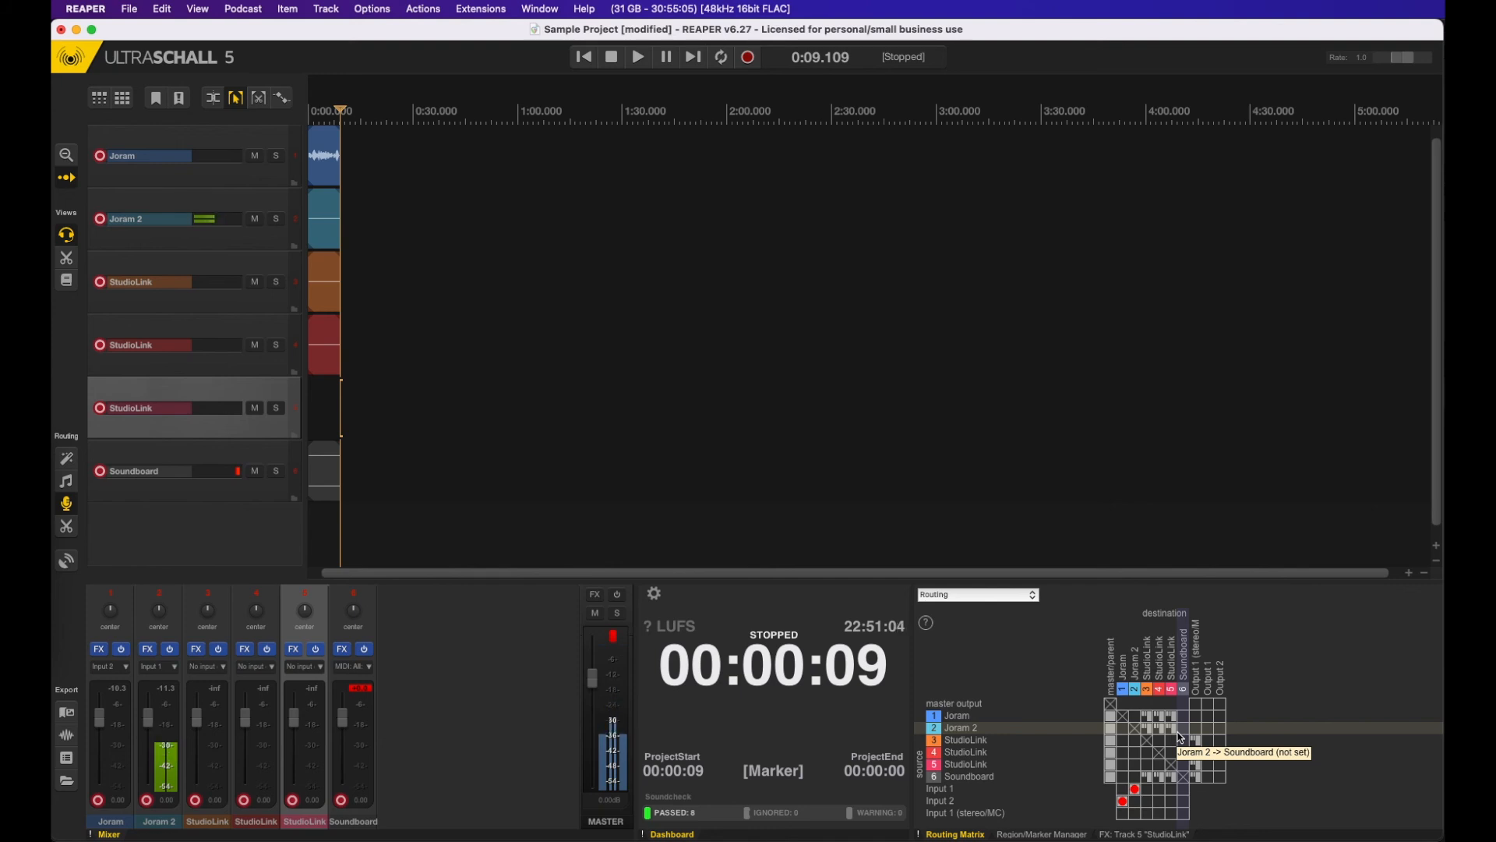
Step: Lower the Soundboard's send to stereo Output 1/2 to about -18.2 dB and its send to StudioLink track 5 to about -11.2 dB
{"action": "left_click", "coordinate": [1195, 779]}
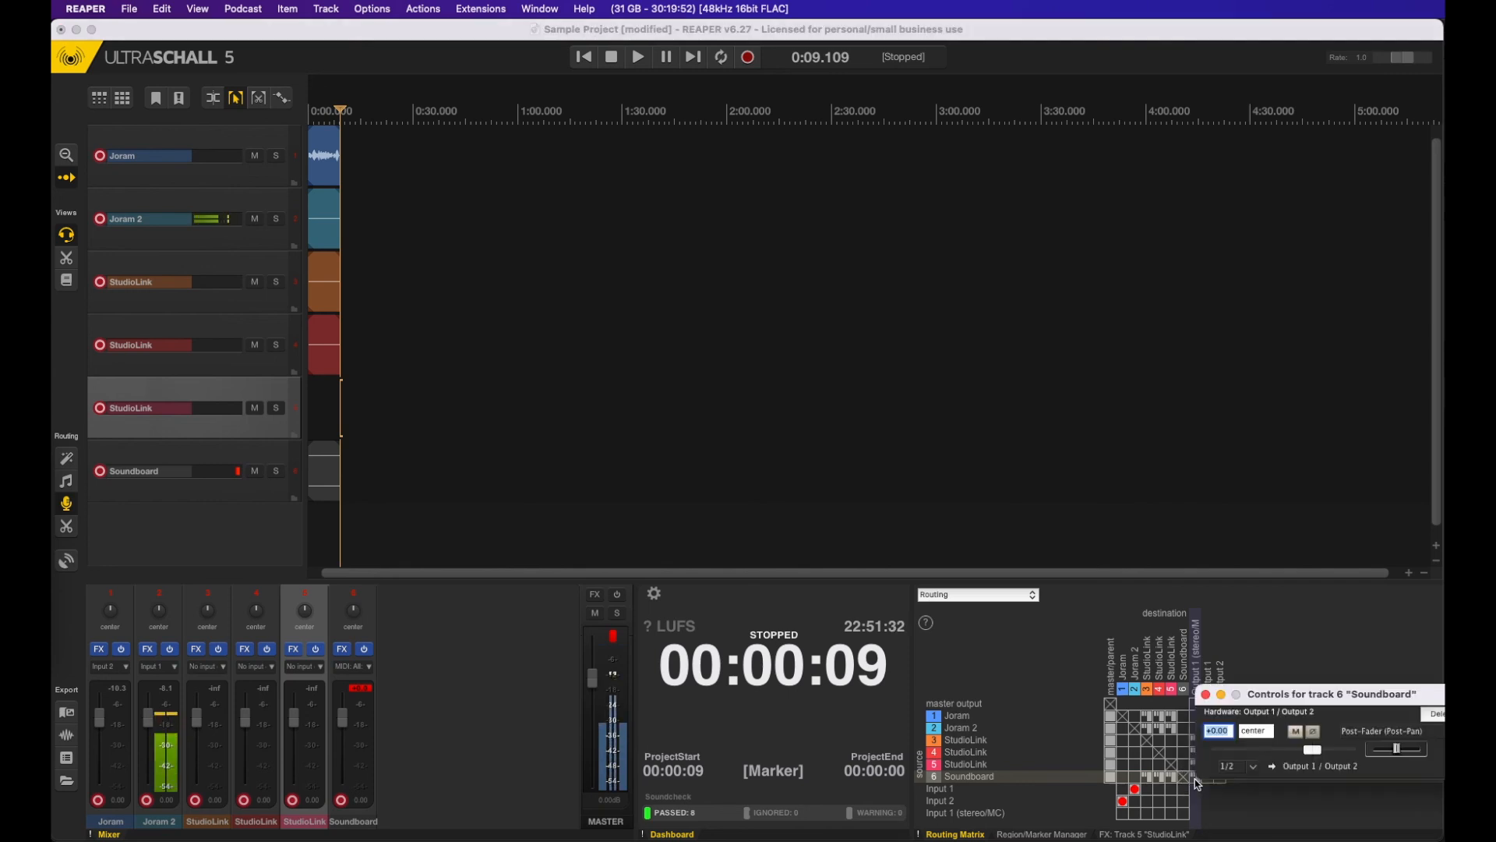
{"action": "left_click_drag", "start_coordinate": [1312, 750], "coordinate": [1270, 752]}
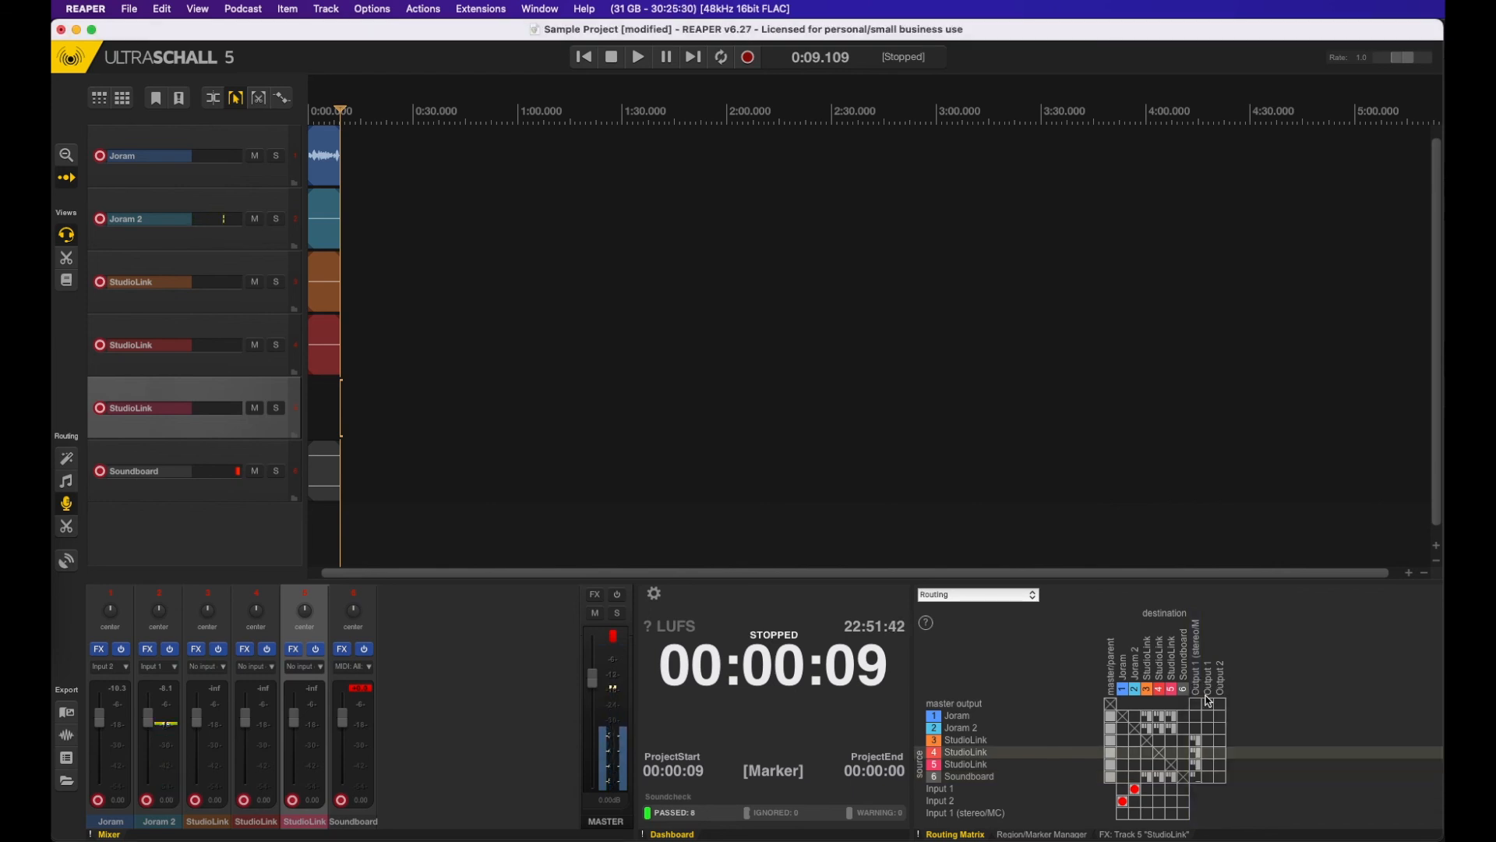
{"action": "right_click", "coordinate": [1173, 778]}
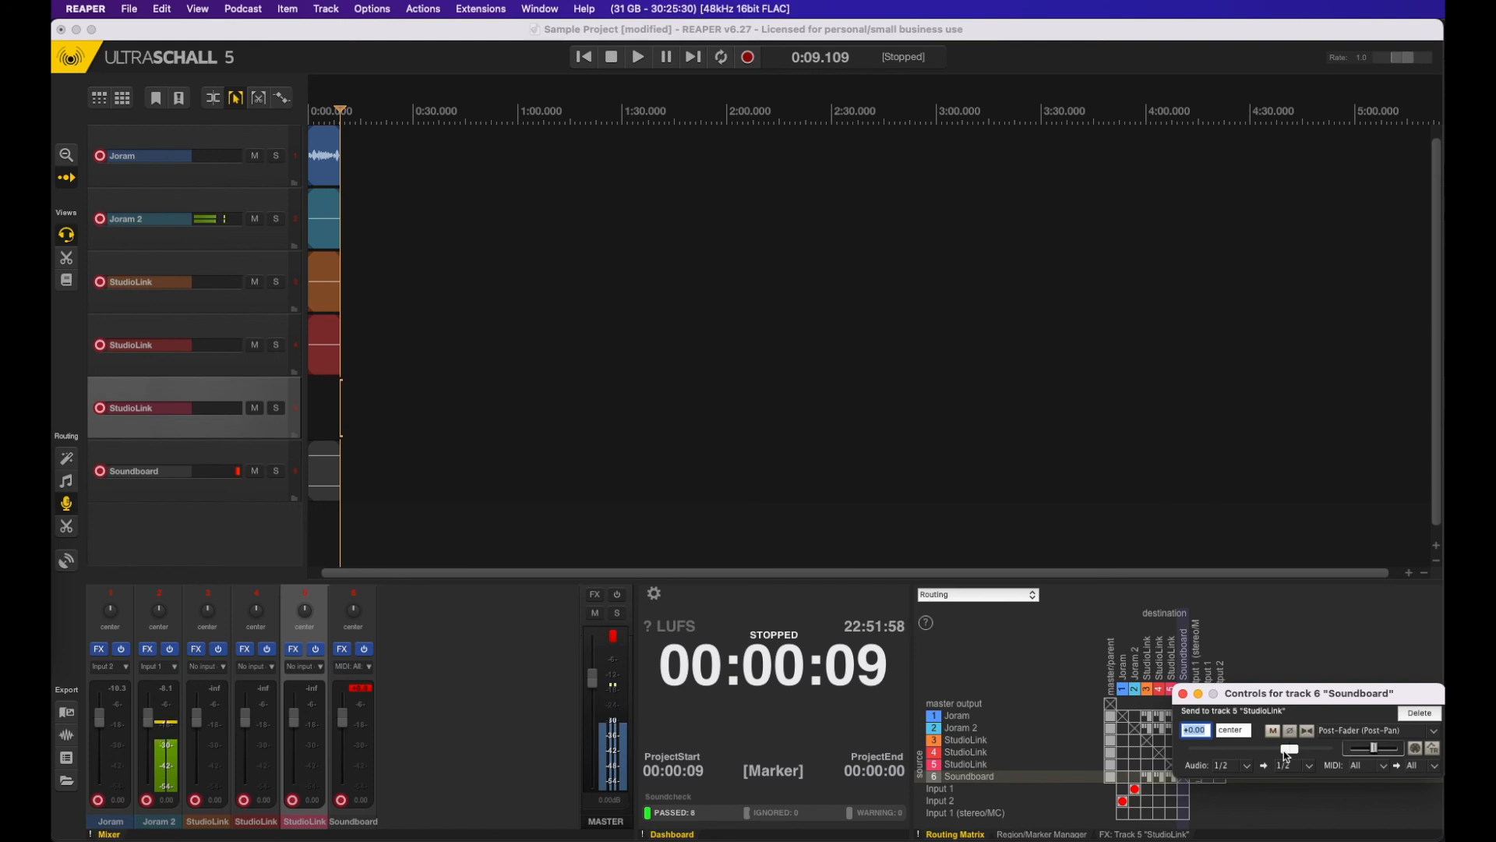
{"action": "left_click_drag", "start_coordinate": [1286, 756], "coordinate": [1259, 754]}
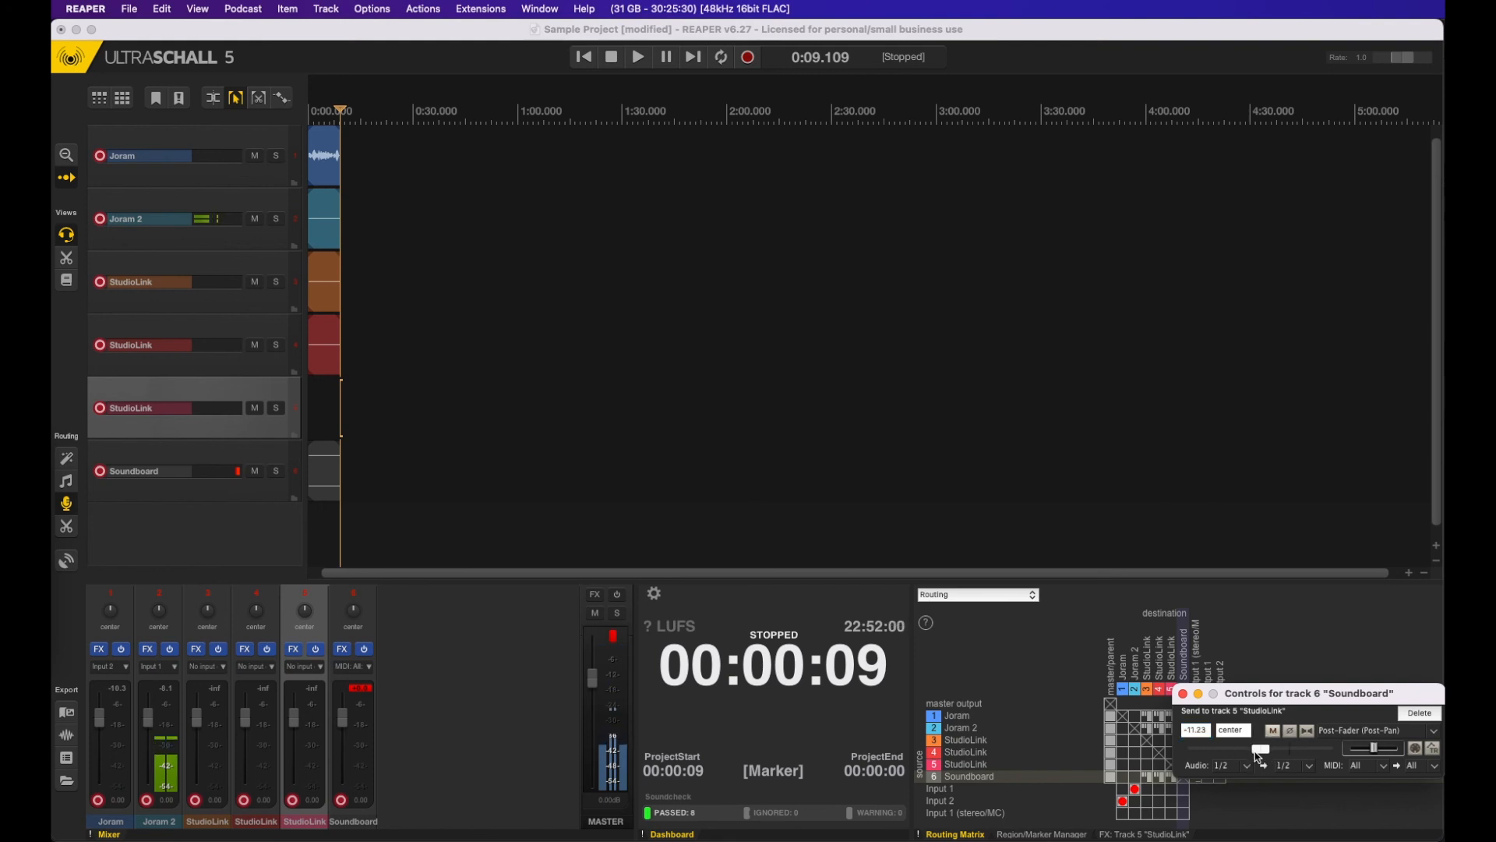
{"action": "left_click", "coordinate": [1183, 692]}
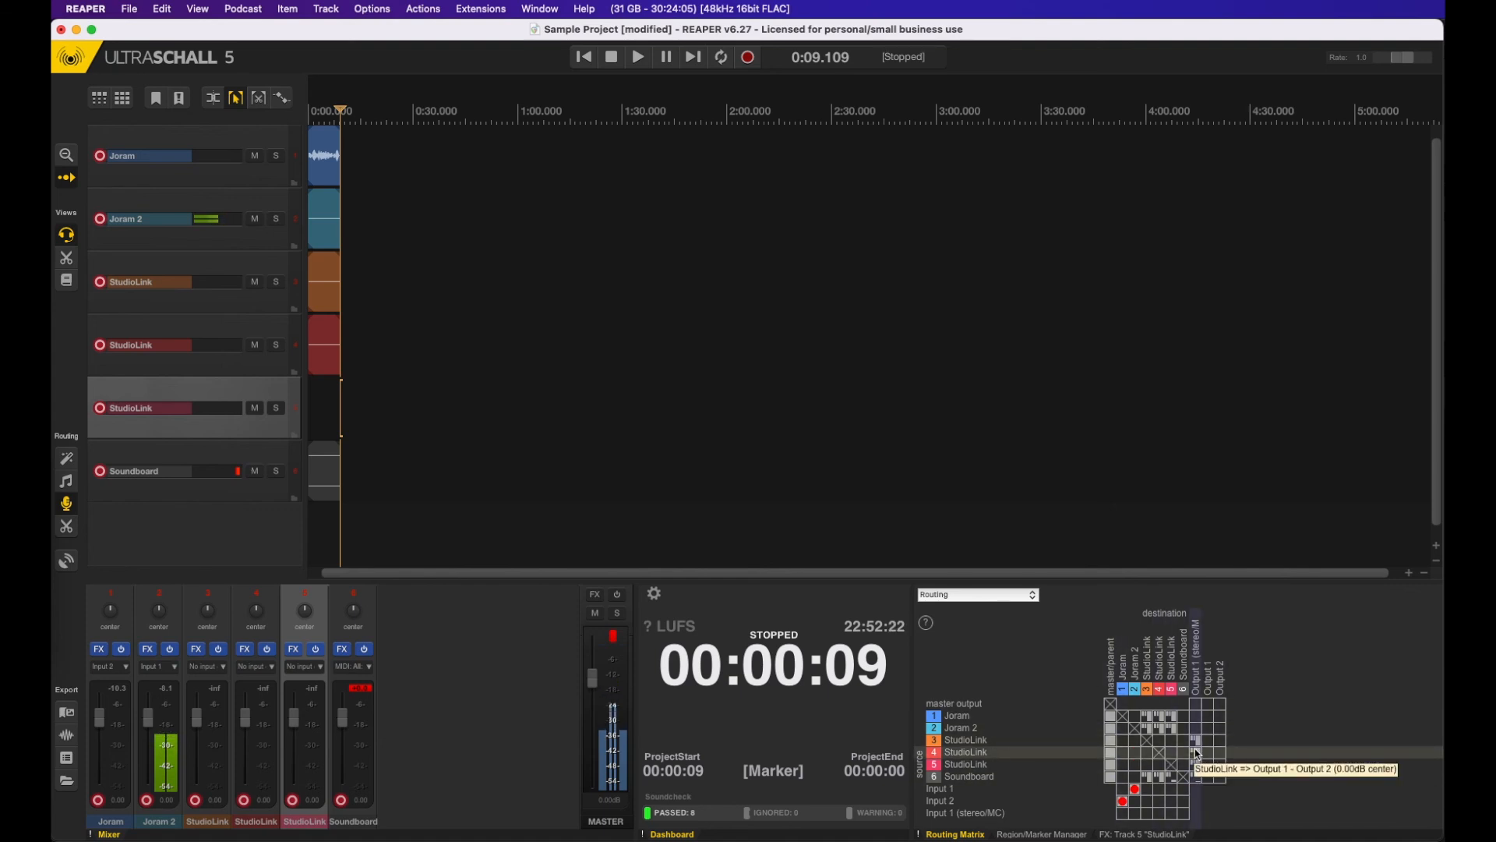
{"action": "left_click", "coordinate": [1195, 763]}
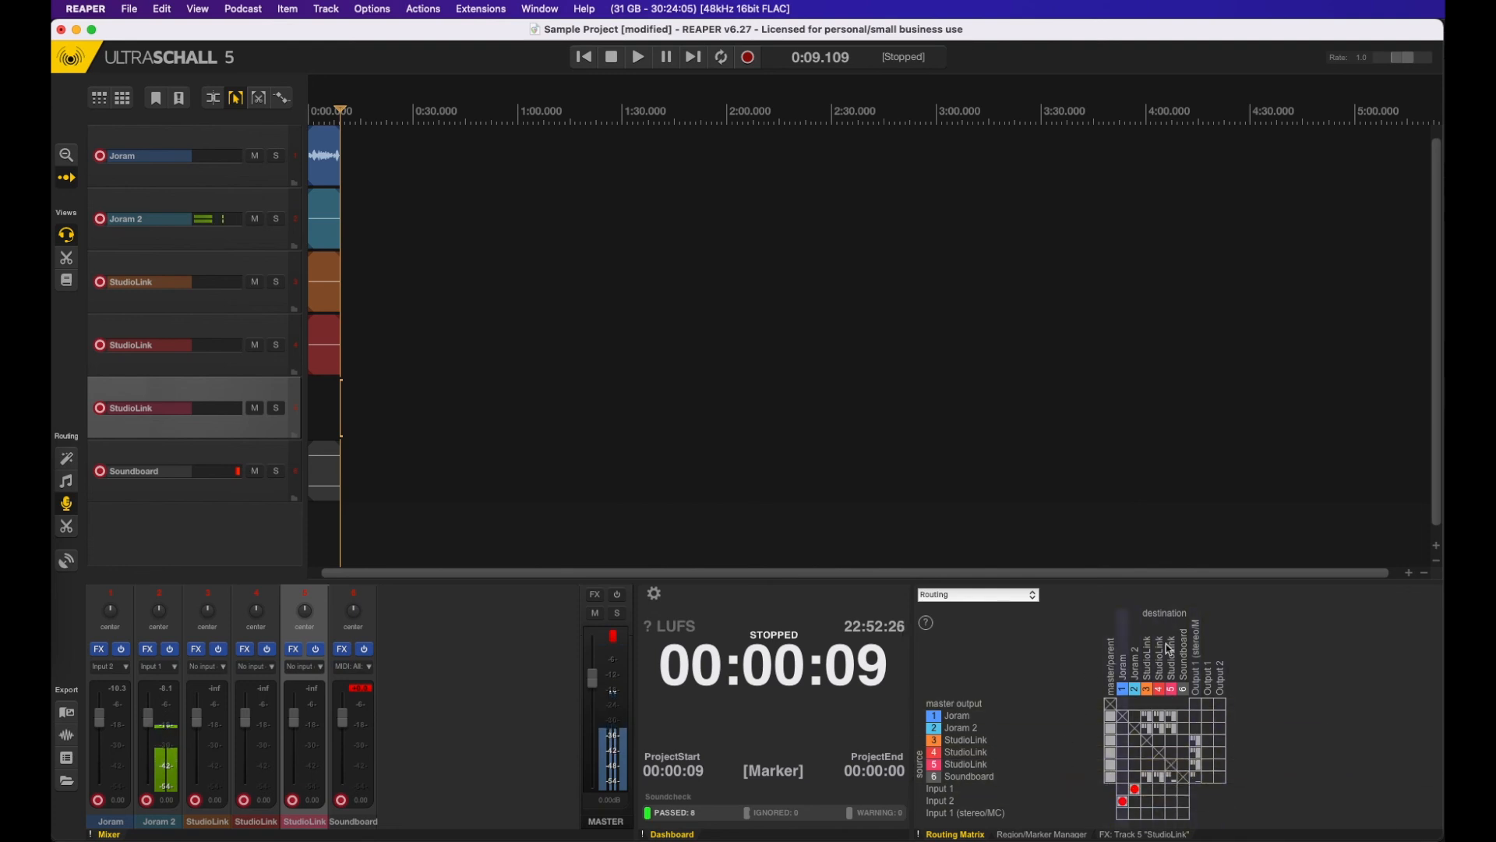